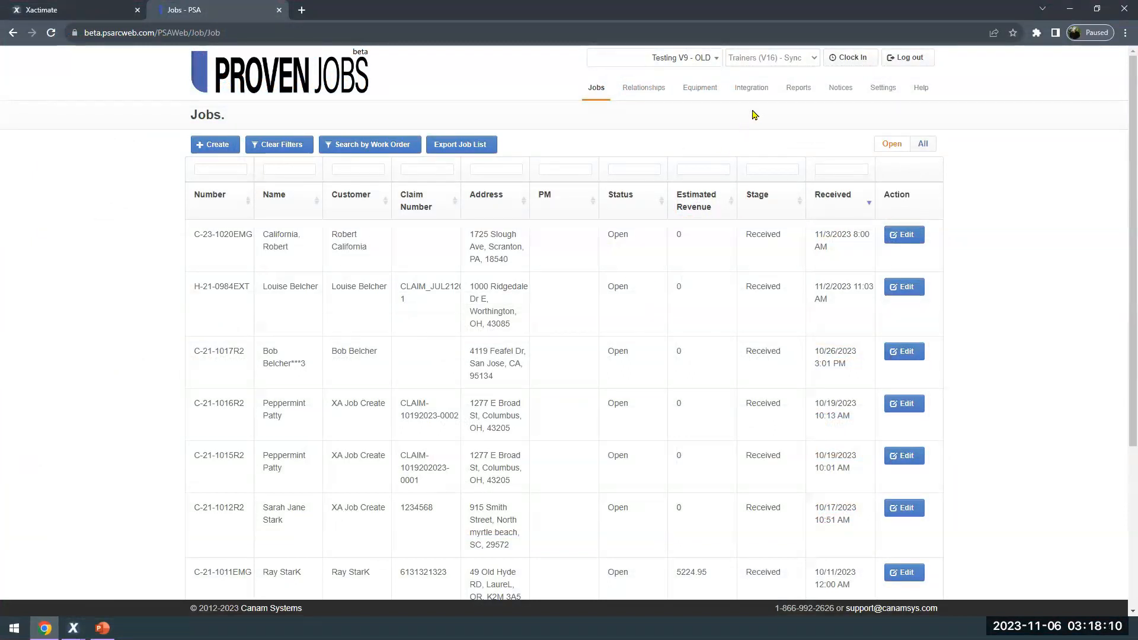
# Open the Xactware integration list and start importing the unlinked Water Damage estimate
pyautogui.moveTo(759, 91)
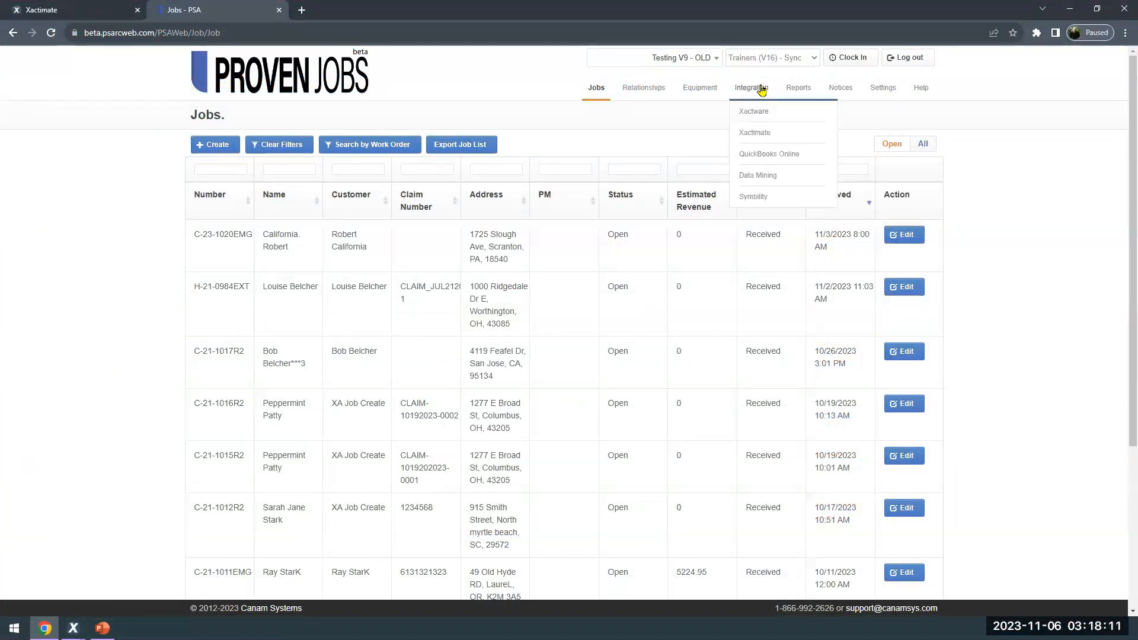
pyautogui.click(753, 113)
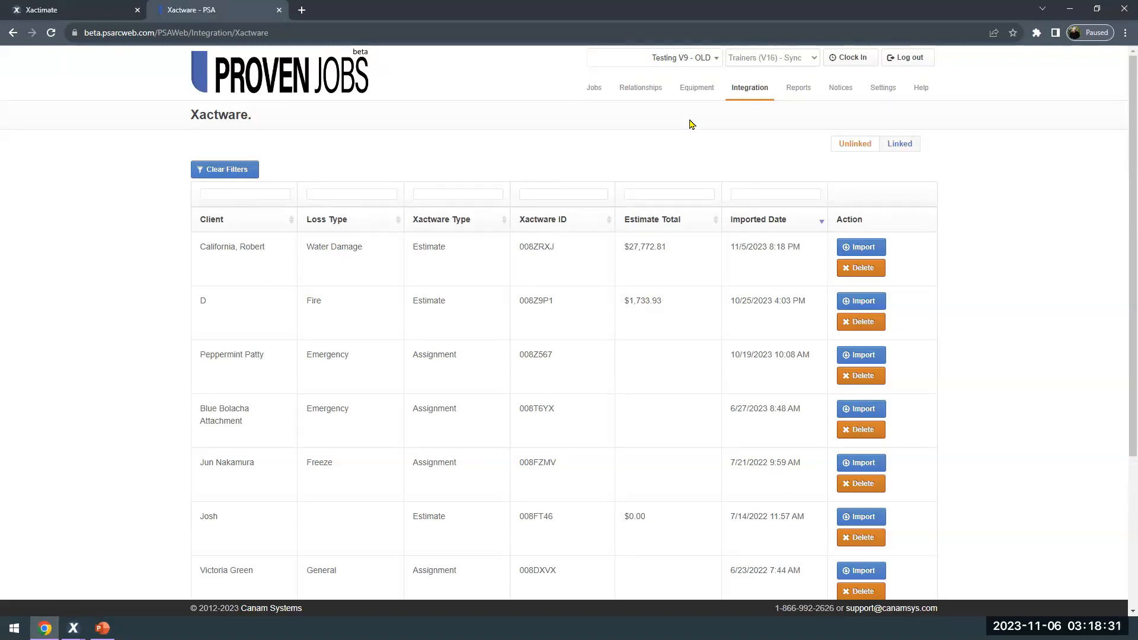
pyautogui.click(857, 248)
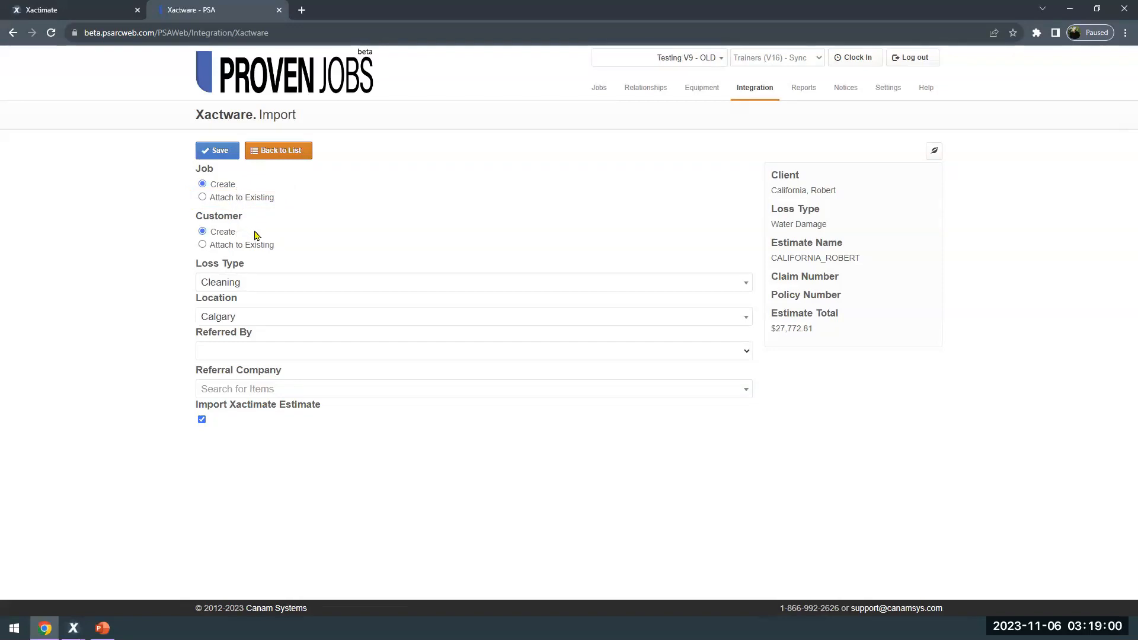
# Keep the job set to Create and attach the import to the client's existing customer record, found by searching "cal"
pyautogui.click(203, 245)
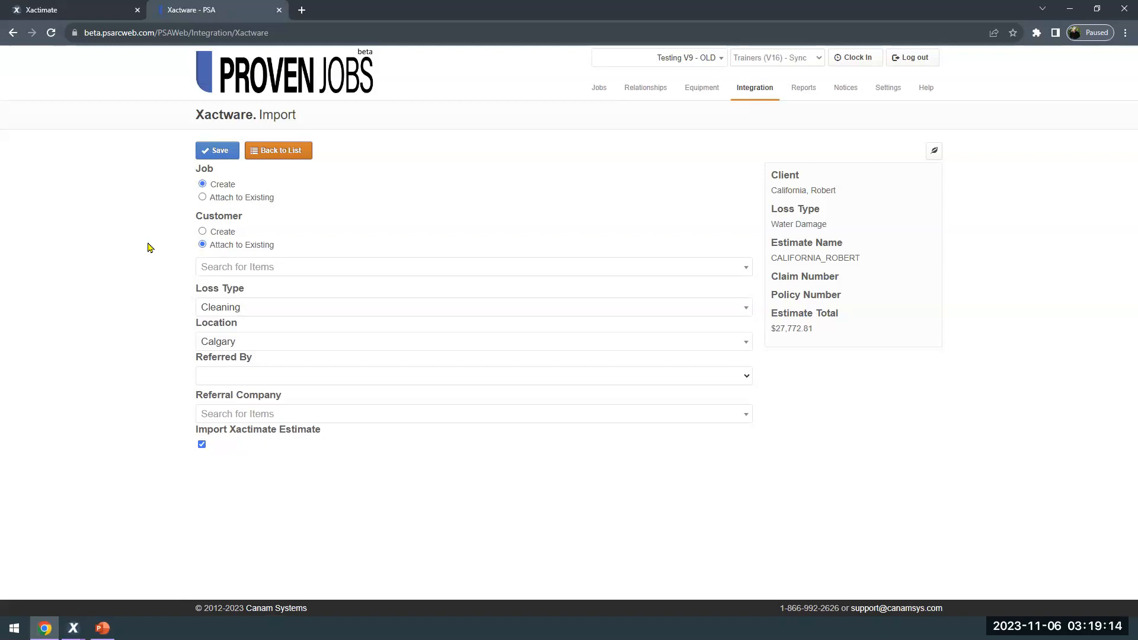
pyautogui.click(203, 232)
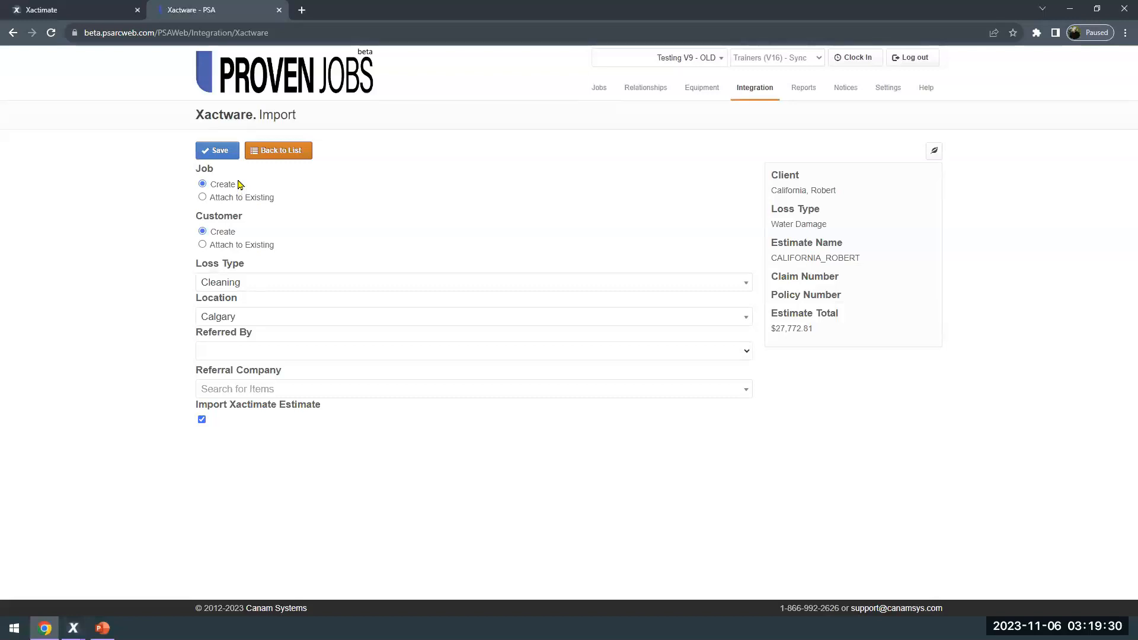
pyautogui.click(203, 244)
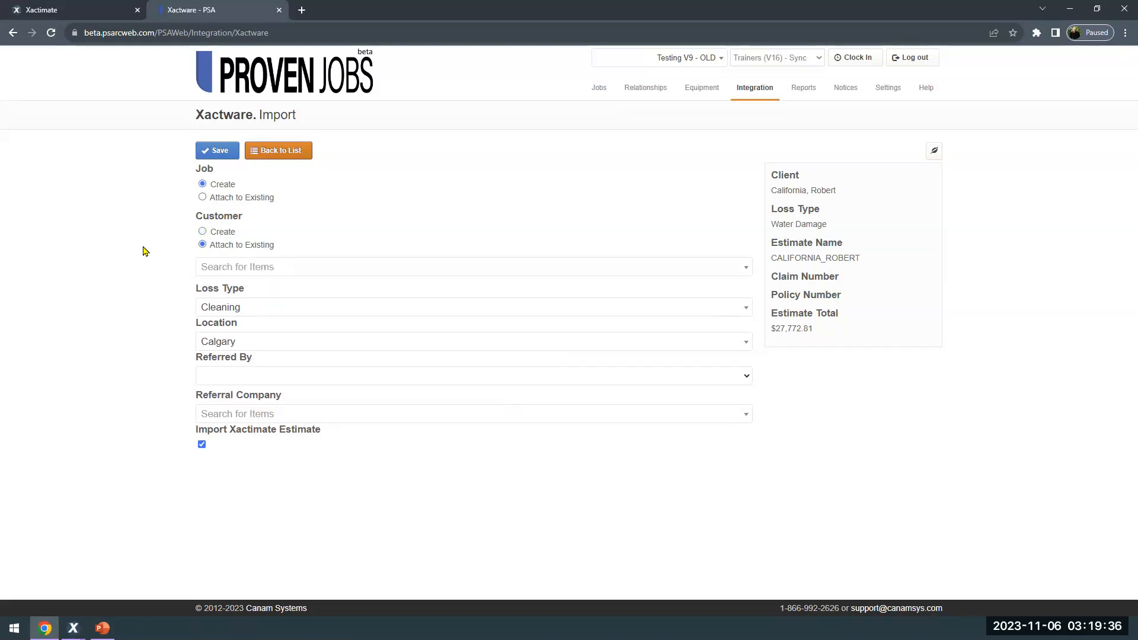
pyautogui.click(227, 267)
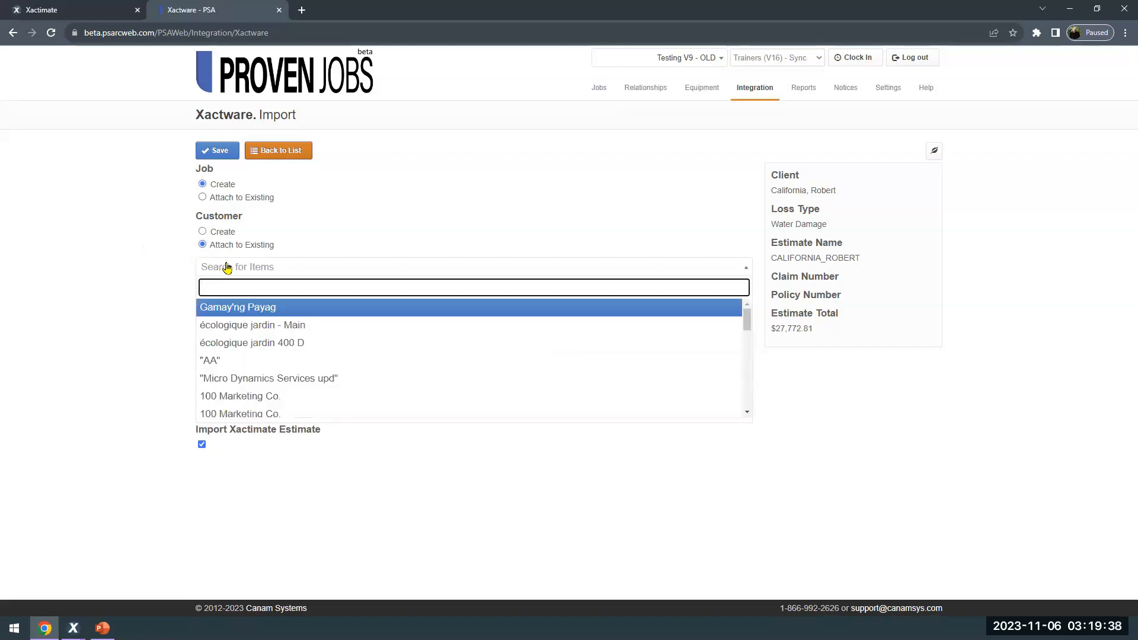
pyautogui.write('cal')
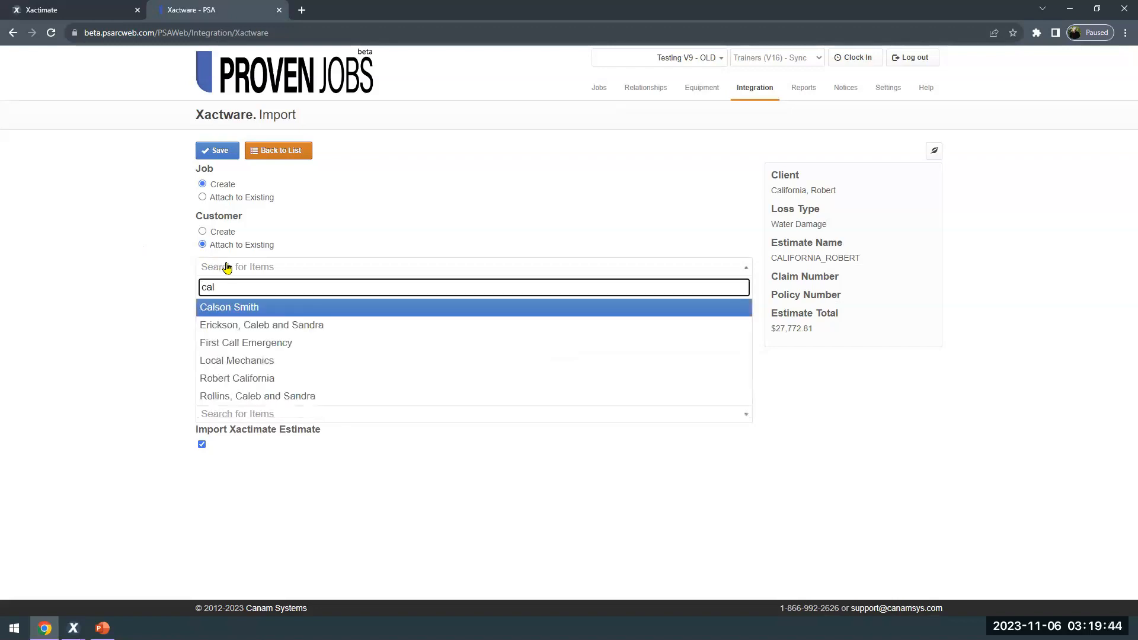
pyautogui.write('id')
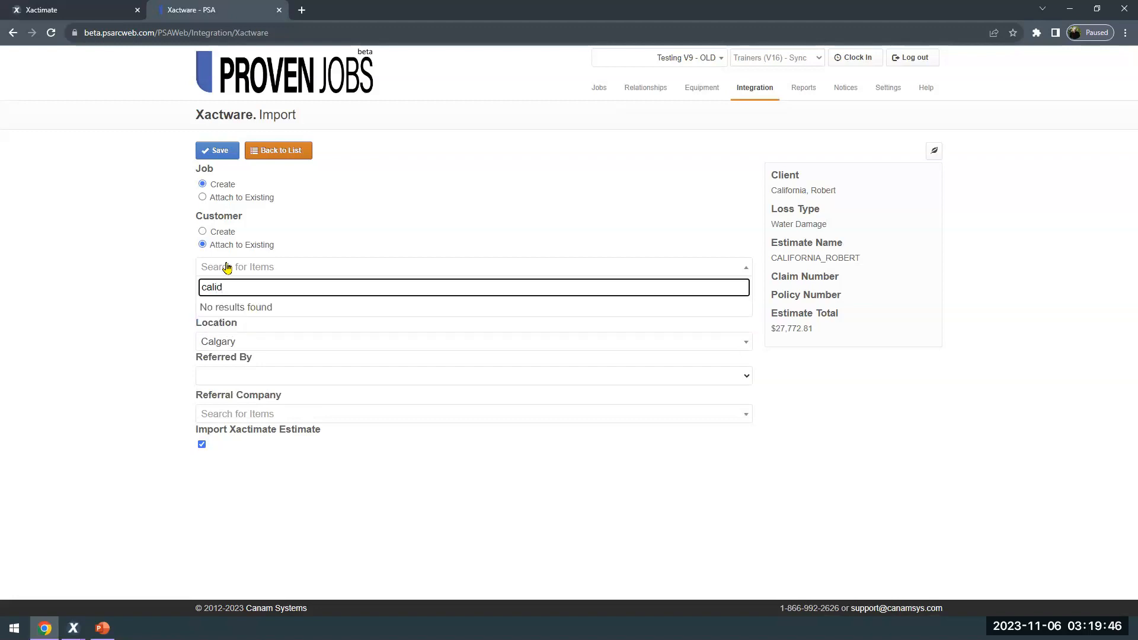
pyautogui.press('BackSpace')
pyautogui.click(265, 308)
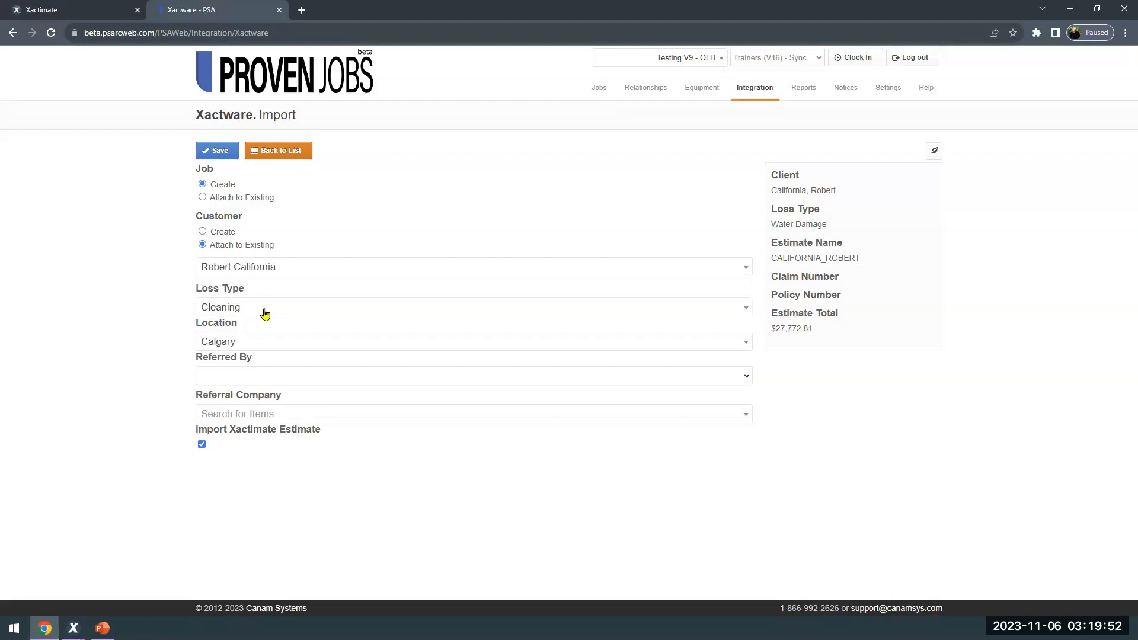
# Set Loss Type to Exterior, Referred By to Insurance and Referral Company to State Farm Insurance, and save the import, accepting replacement of open work orders
pyautogui.click(265, 314)
pyautogui.click(252, 435)
pyautogui.click(257, 378)
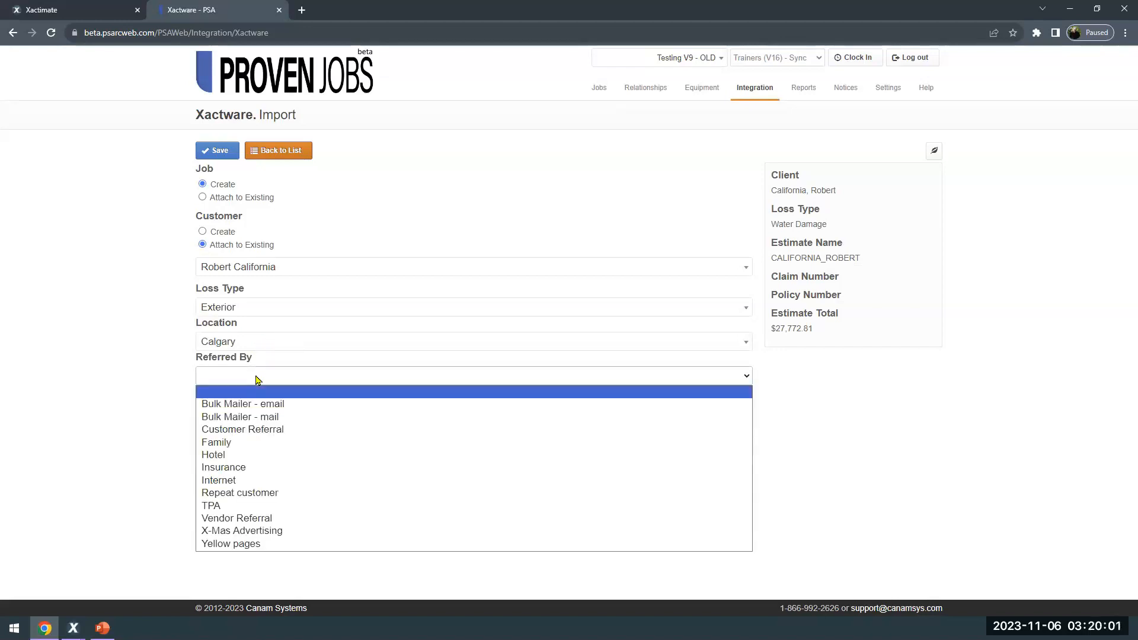
pyautogui.click(238, 468)
pyautogui.click(229, 417)
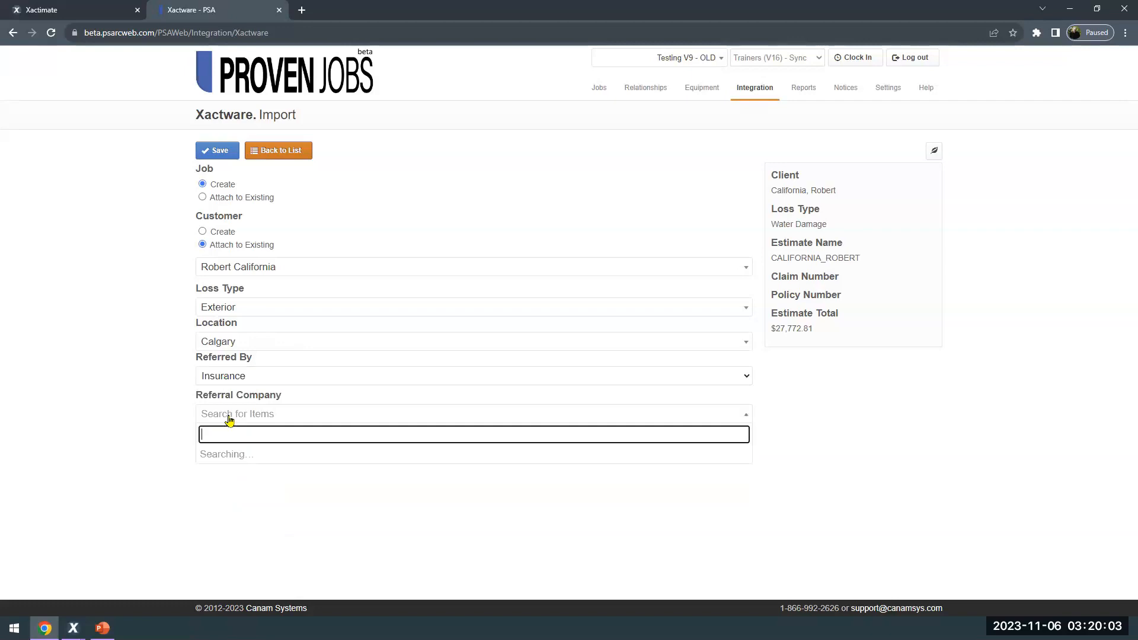
pyautogui.write('State')
pyautogui.click(220, 488)
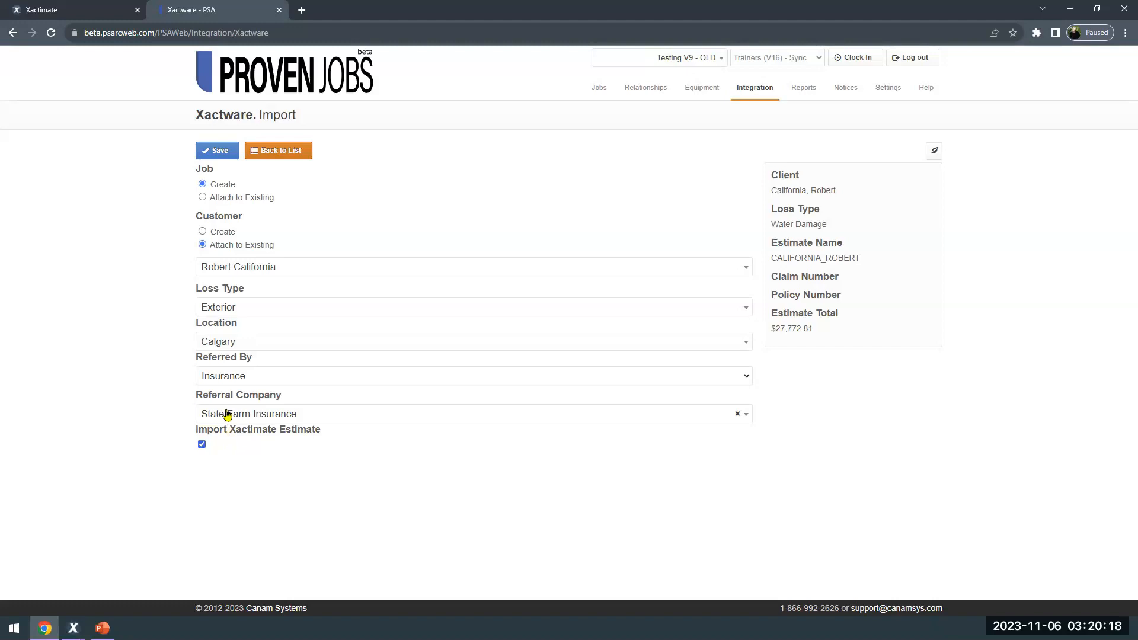
pyautogui.click(216, 153)
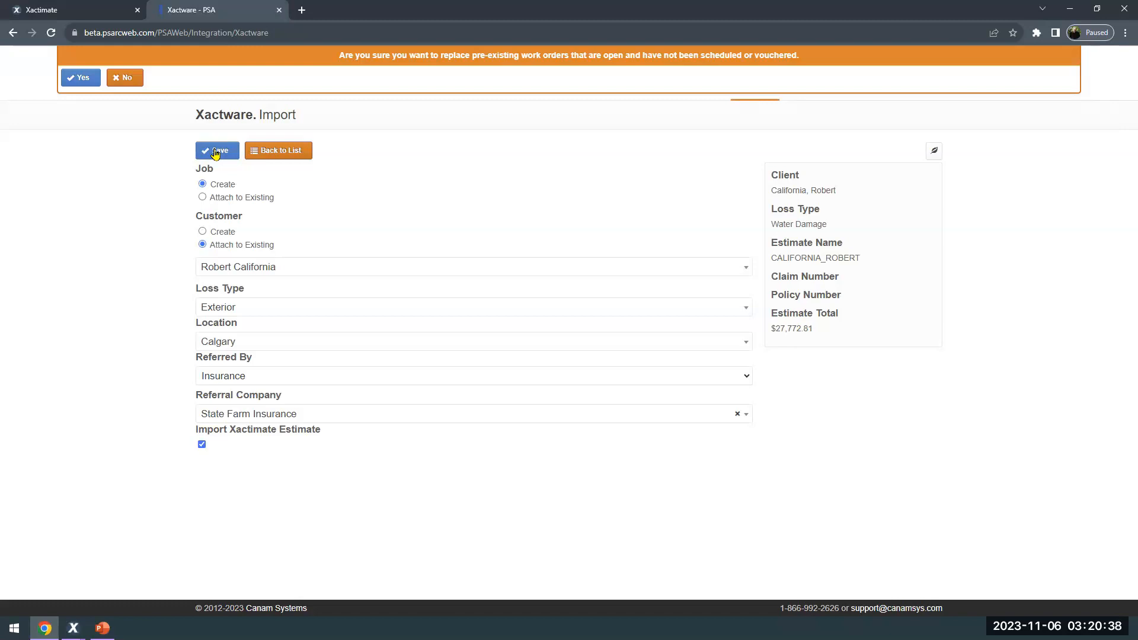
pyautogui.click(78, 79)
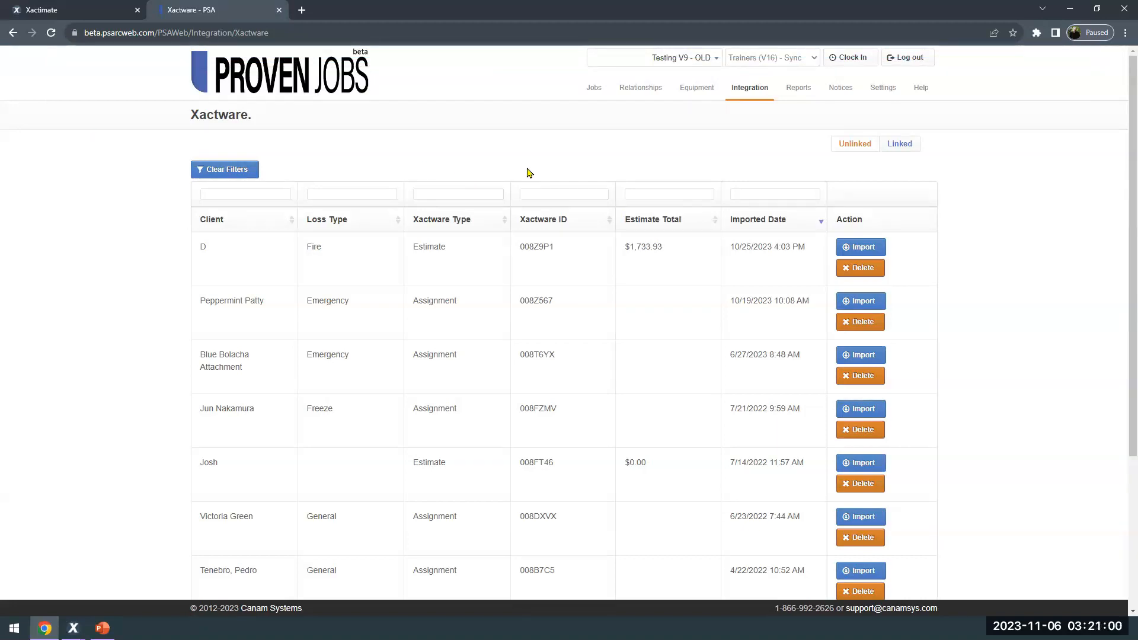
# Show the linked Xactware records, sort them by newest Imported Date, and open the job of the most recent Water Damage estimate
pyautogui.click(905, 148)
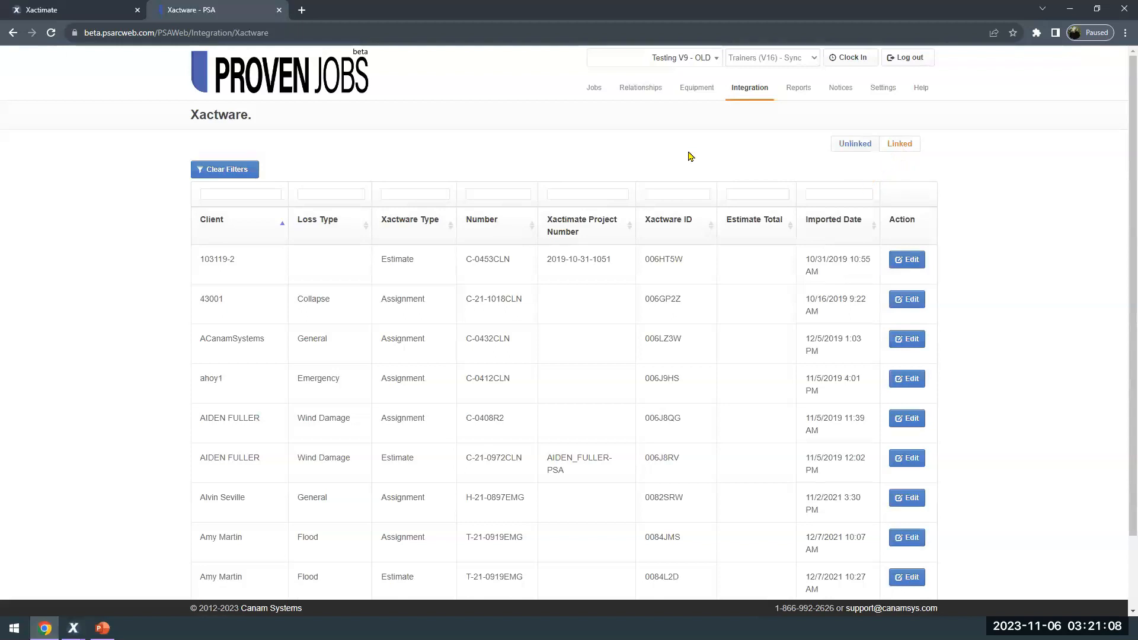
pyautogui.click(873, 229)
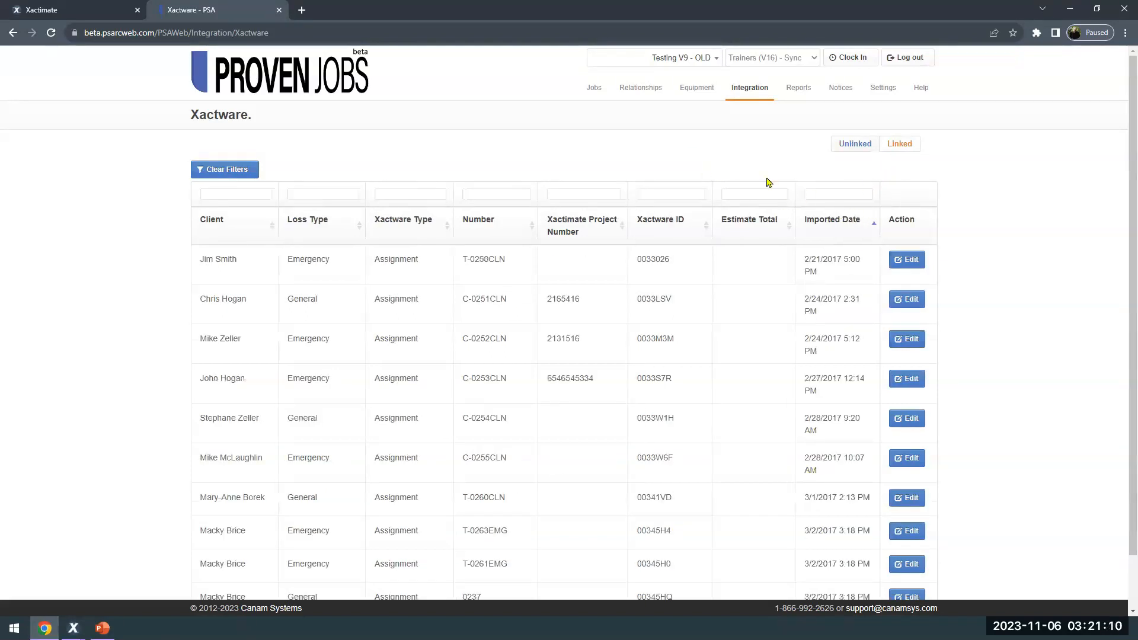
pyautogui.click(874, 228)
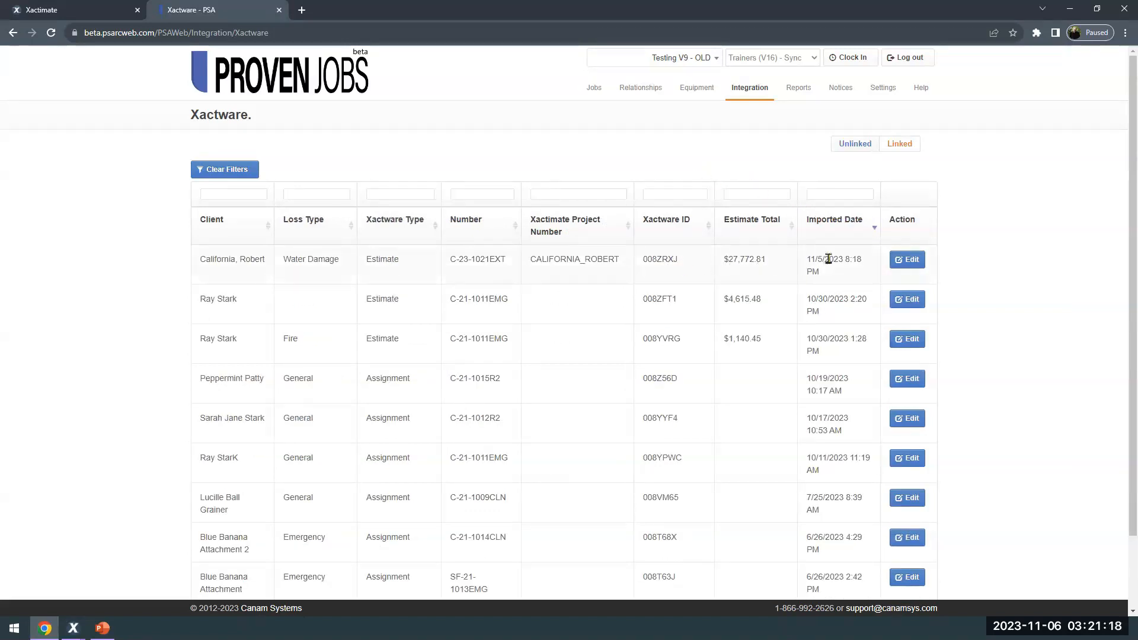
pyautogui.click(907, 263)
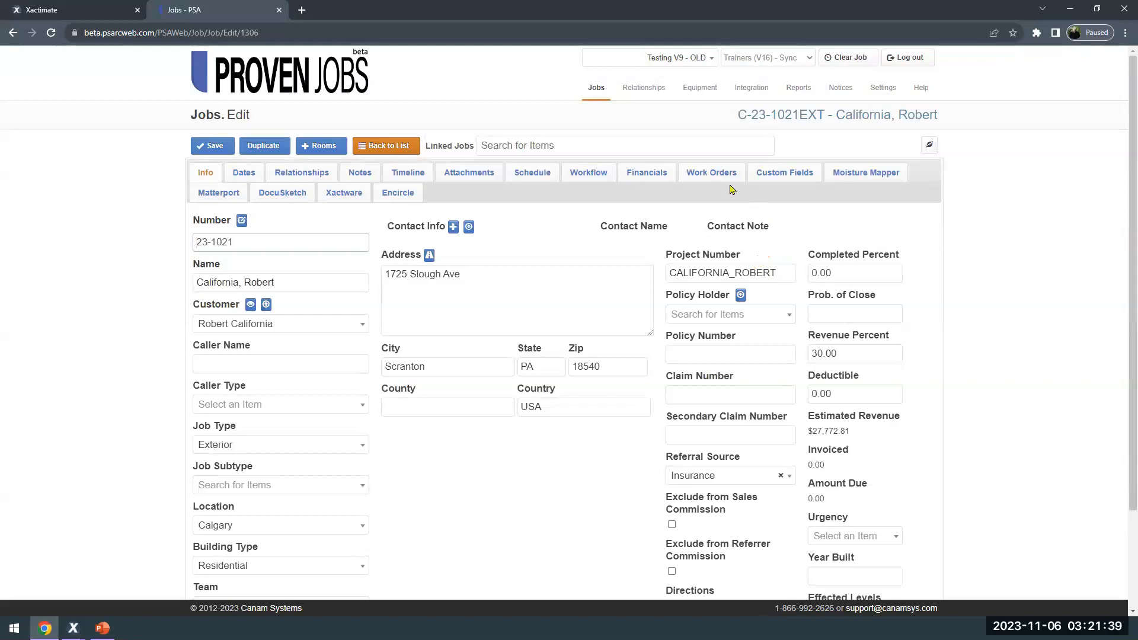
# Review the job's work orders, the line items of the WPR work order, and the linked Xactimate project
pyautogui.click(710, 172)
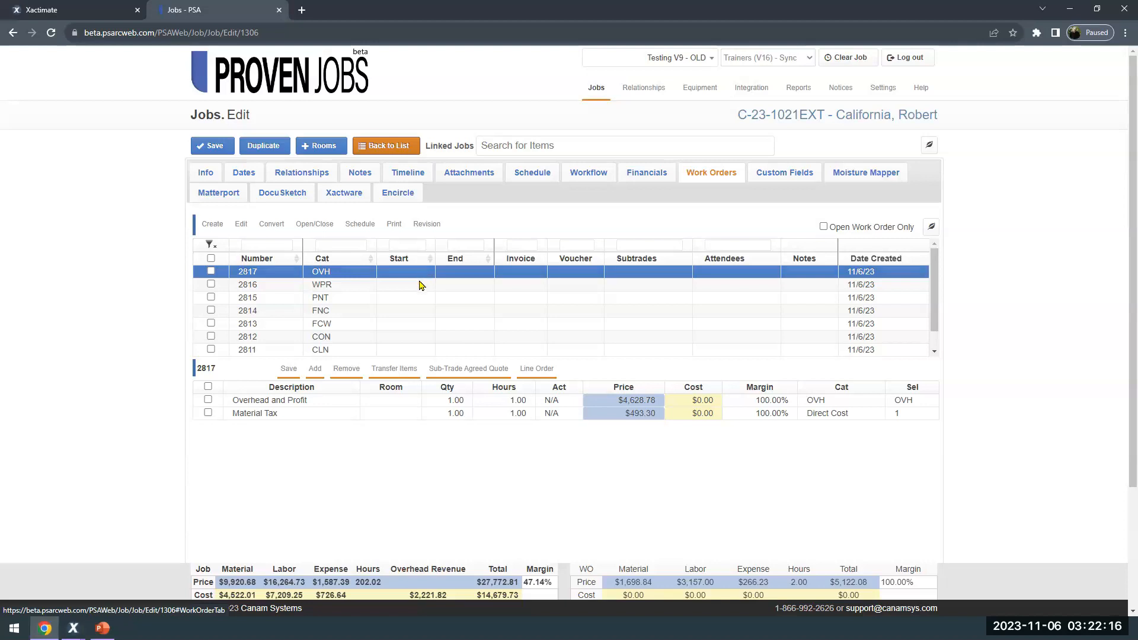
pyautogui.click(419, 287)
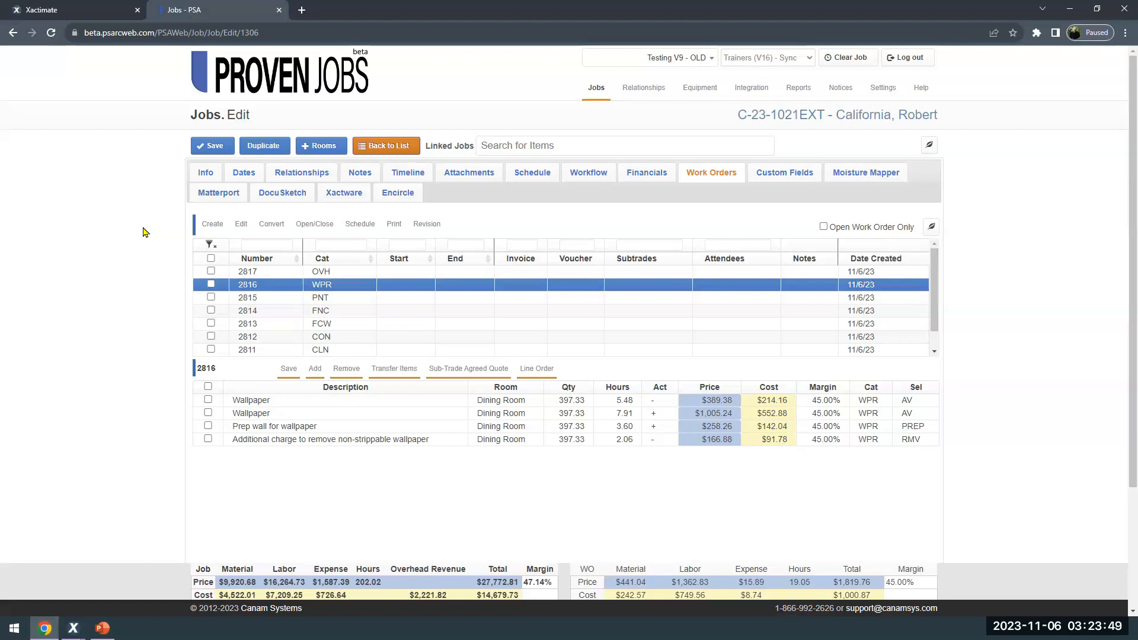
pyautogui.click(342, 196)
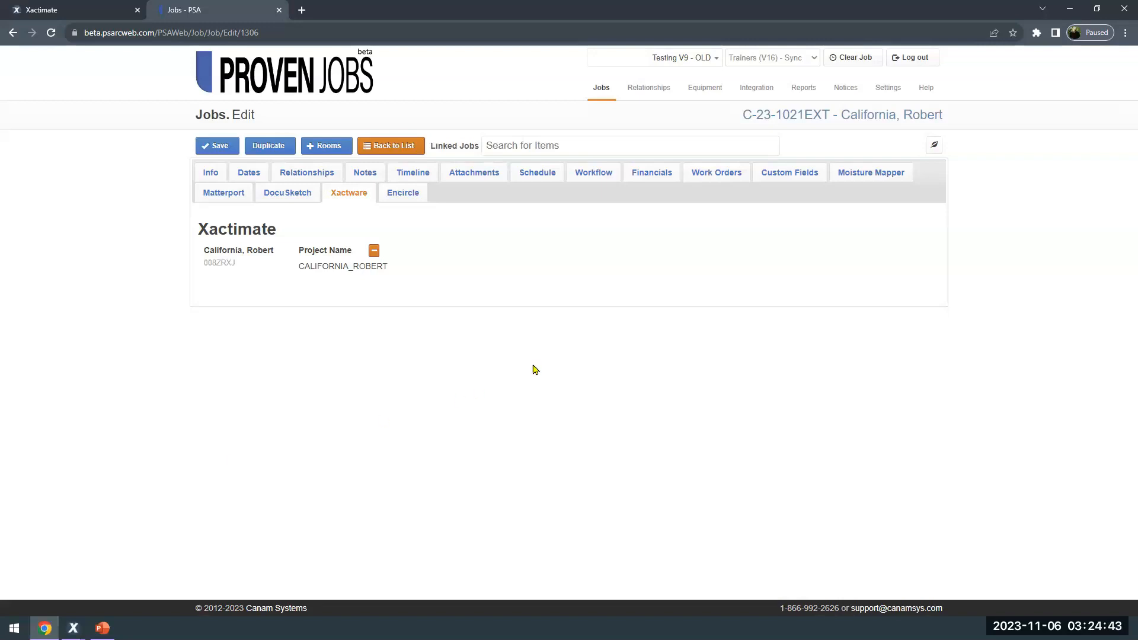
# Return to the job's work orders and mark the OVH and WPR work orders
pyautogui.click(729, 173)
pyautogui.click(211, 284)
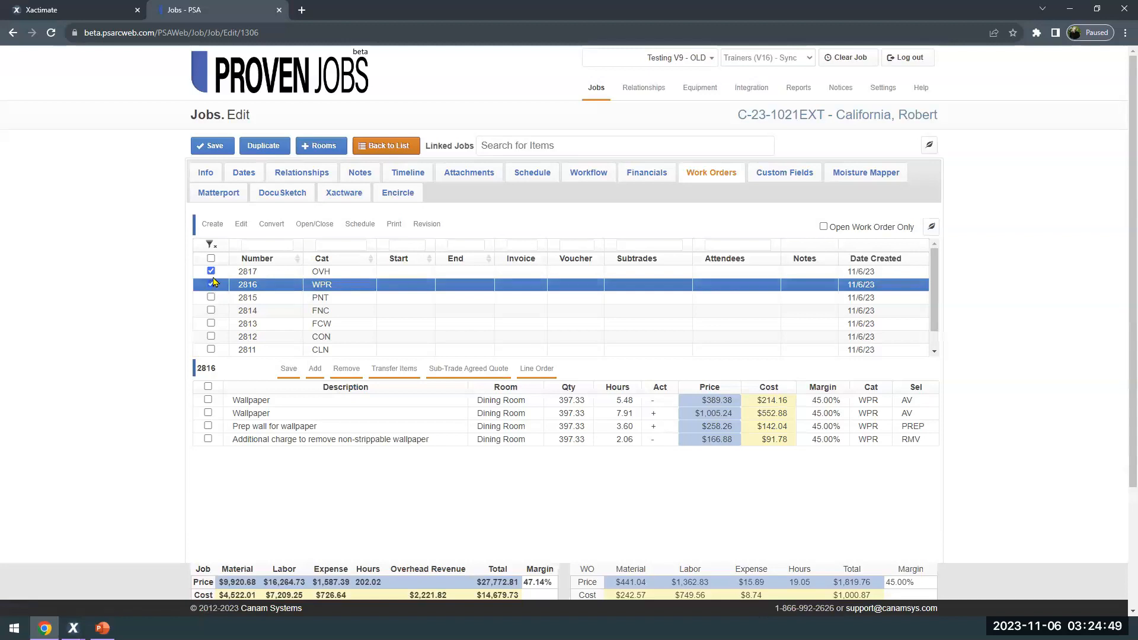
pyautogui.moveTo(235, 231)
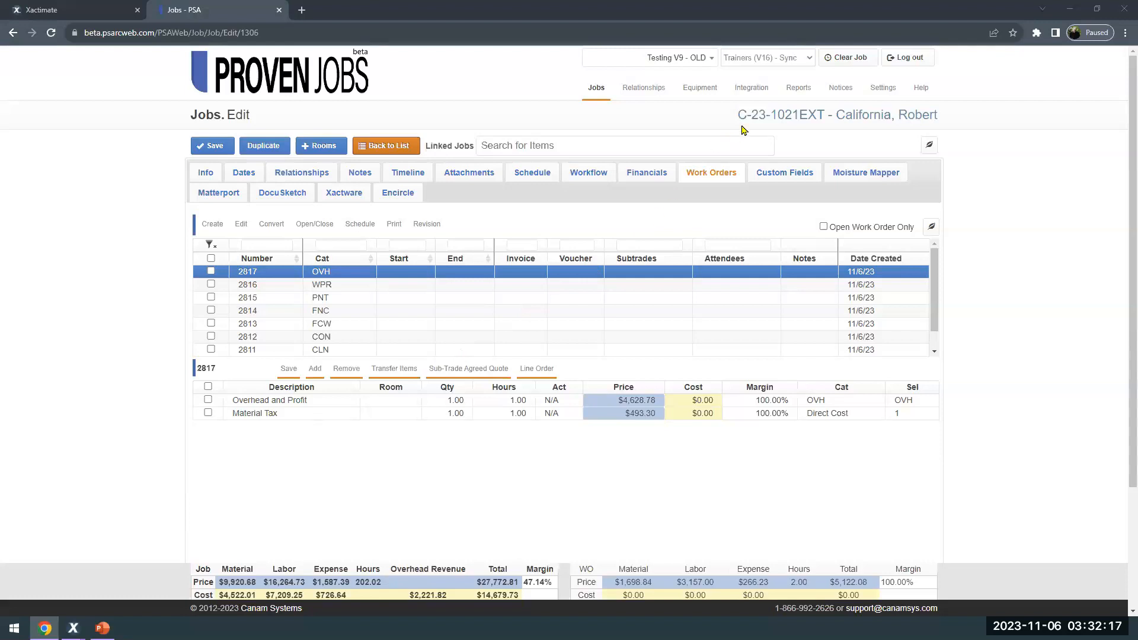
# Open the Xactimate integration import for this job and list the estimates available to it
pyautogui.moveTo(758, 90)
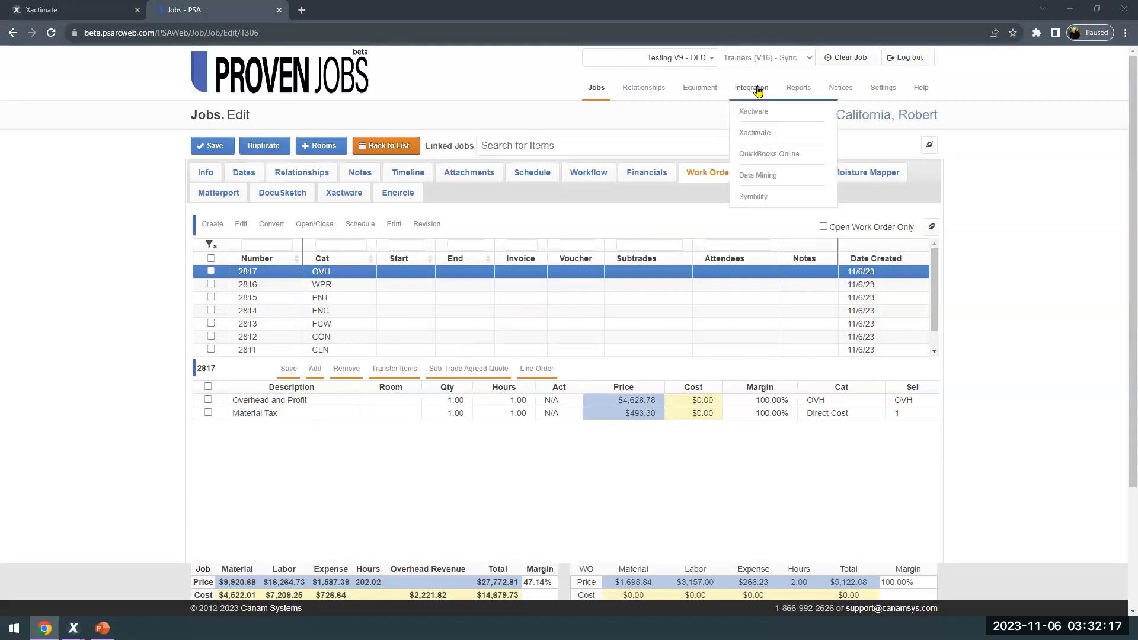
pyautogui.click(755, 134)
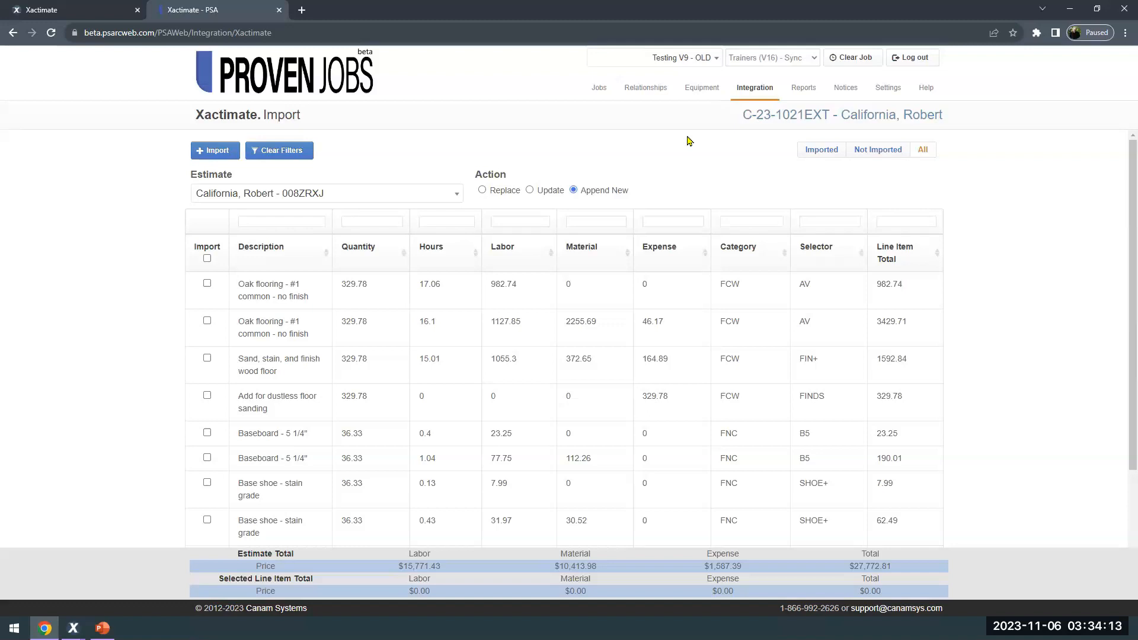
pyautogui.click(458, 200)
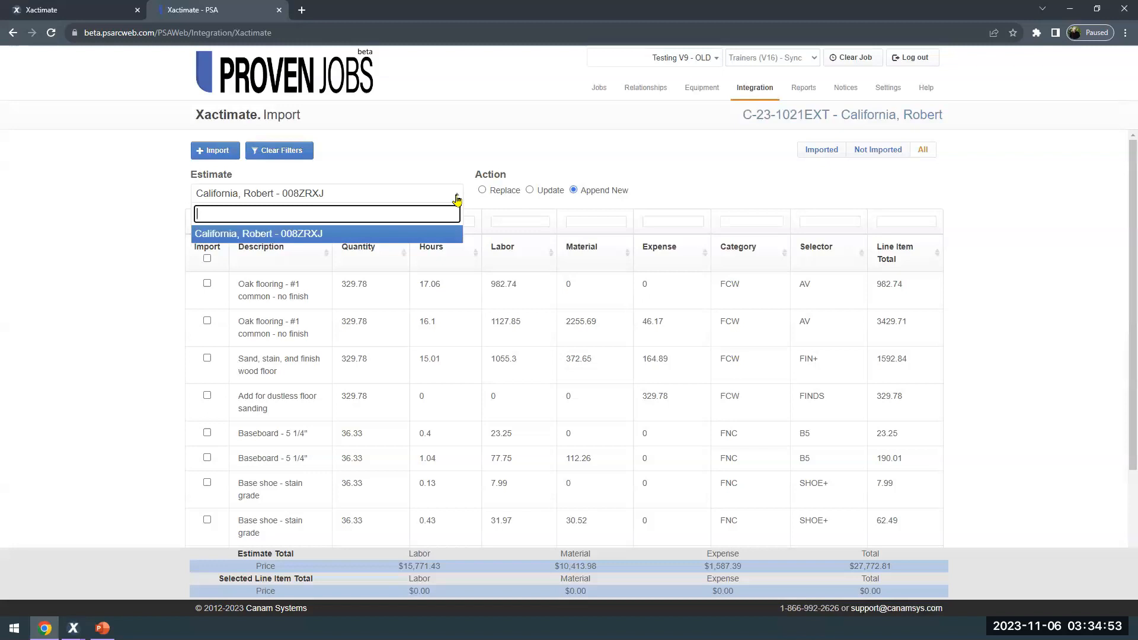
# Switch to the client's original project in Xactimate and add a line item with category DMO and selector DUMP to the Generals group
pyautogui.click(73, 628)
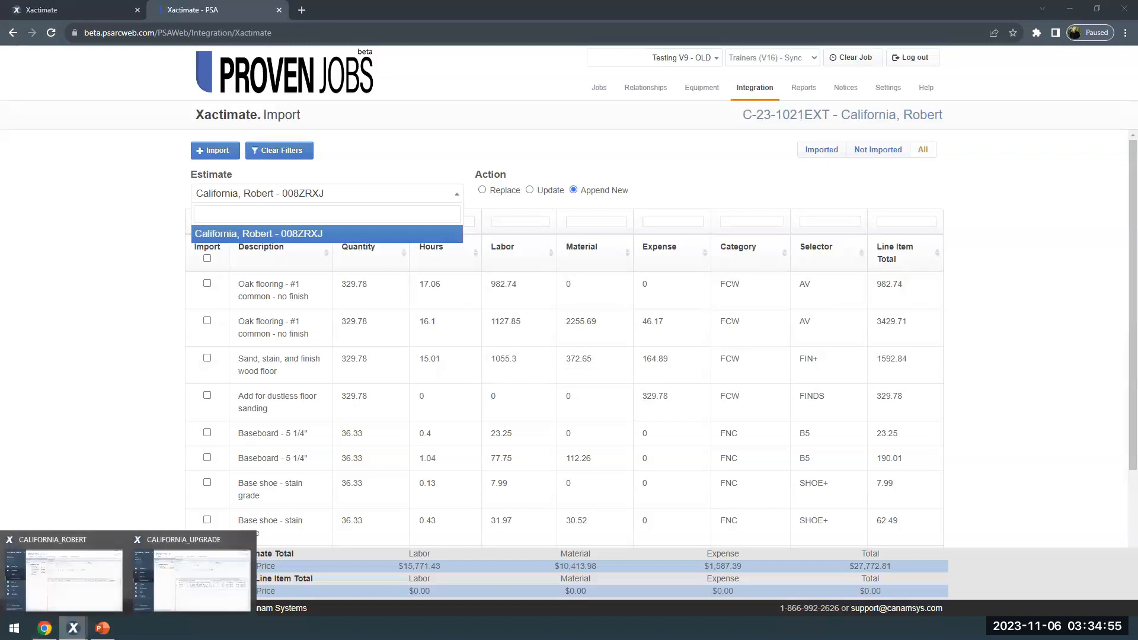
pyautogui.click(75, 584)
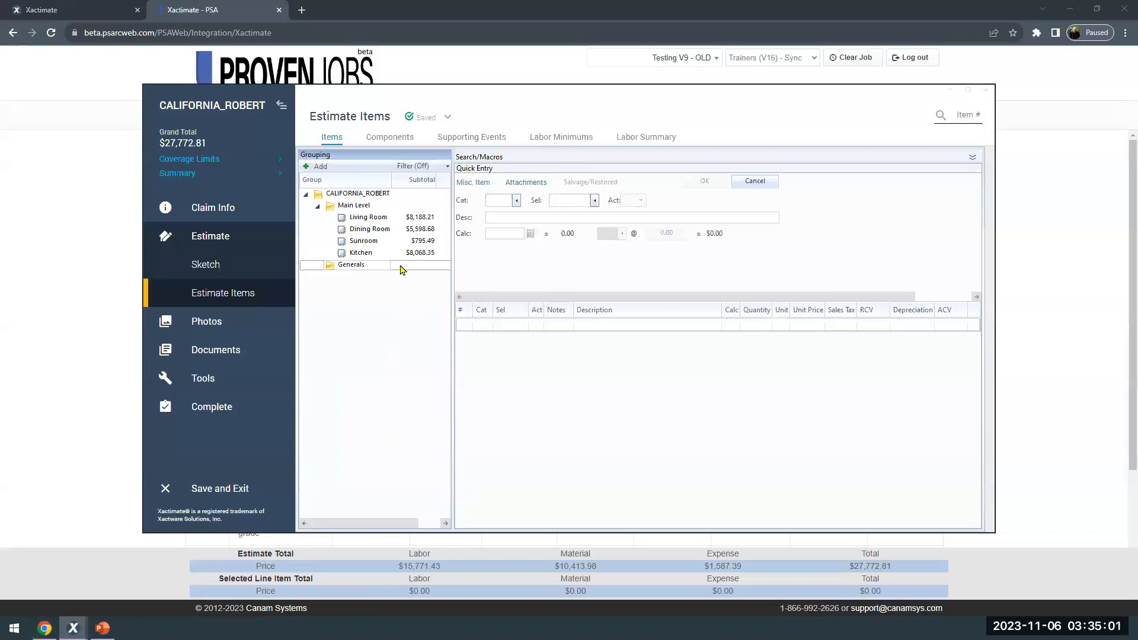
pyautogui.click(497, 200)
pyautogui.write('DMO')
pyautogui.press('Tab')
pyautogui.write('D')
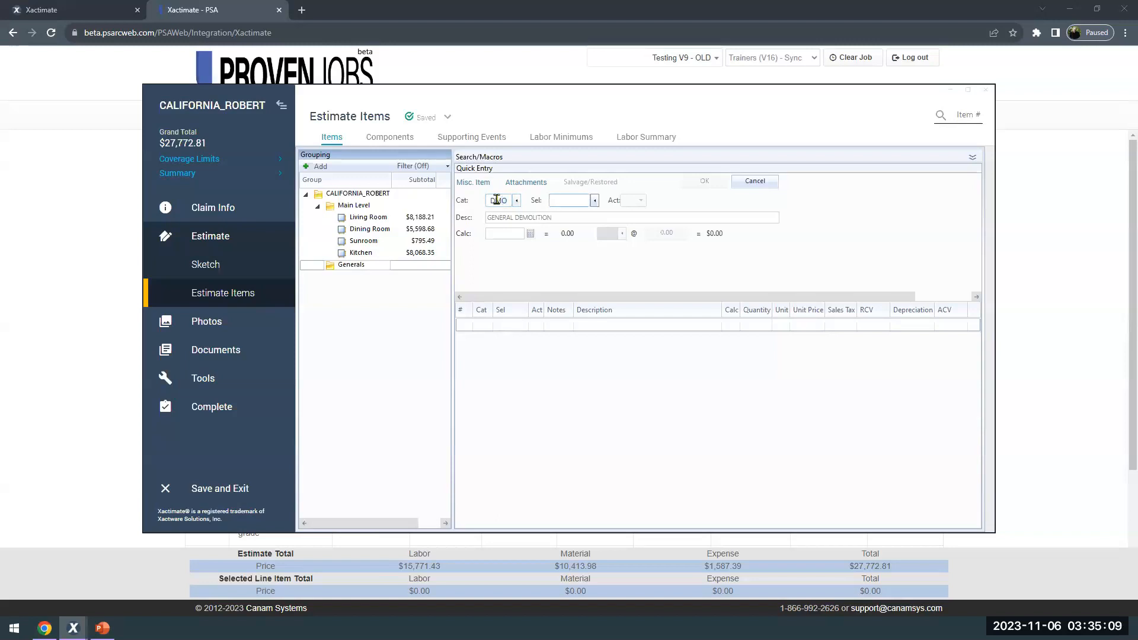
pyautogui.write('UMP')
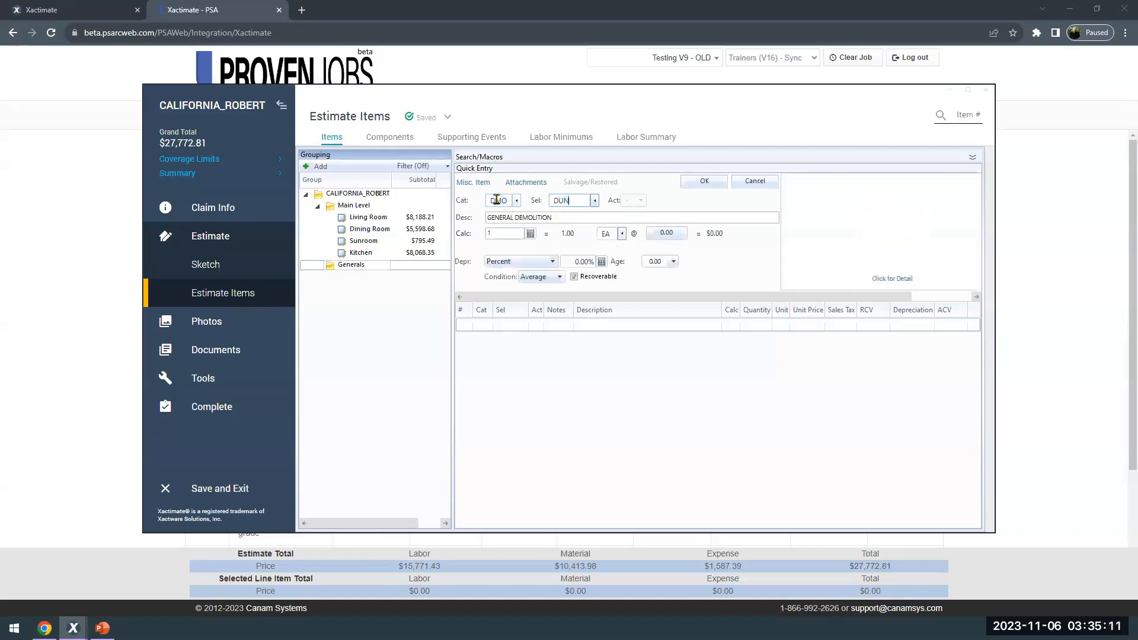
pyautogui.press('Return')
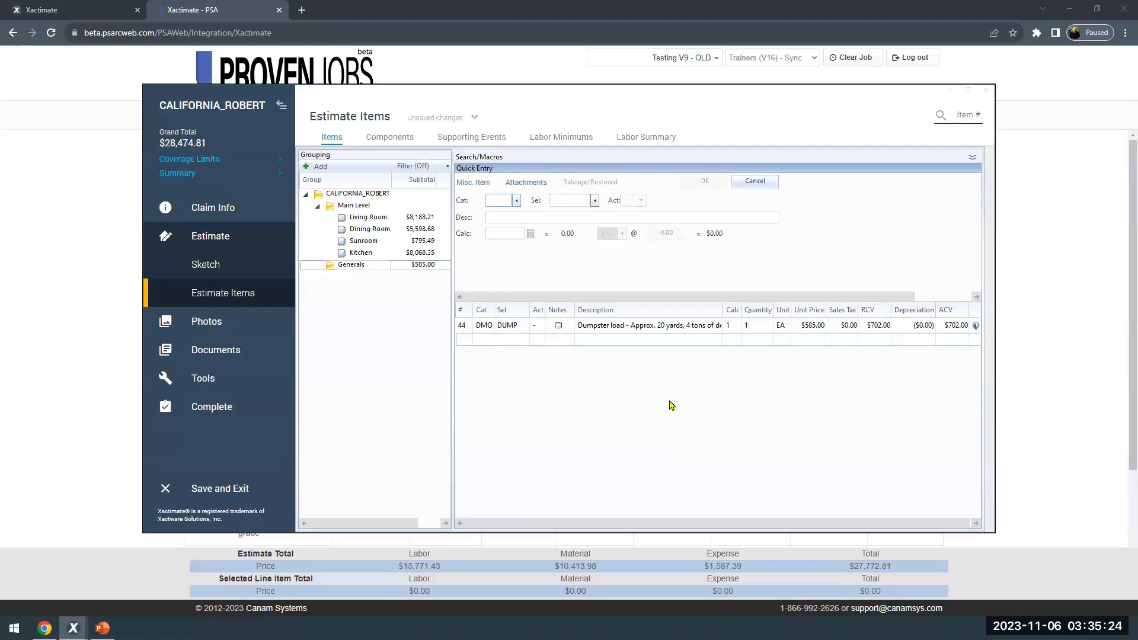
# Send the updated estimate to Proven Solutions through the project's Vendor Exchange
pyautogui.click(213, 379)
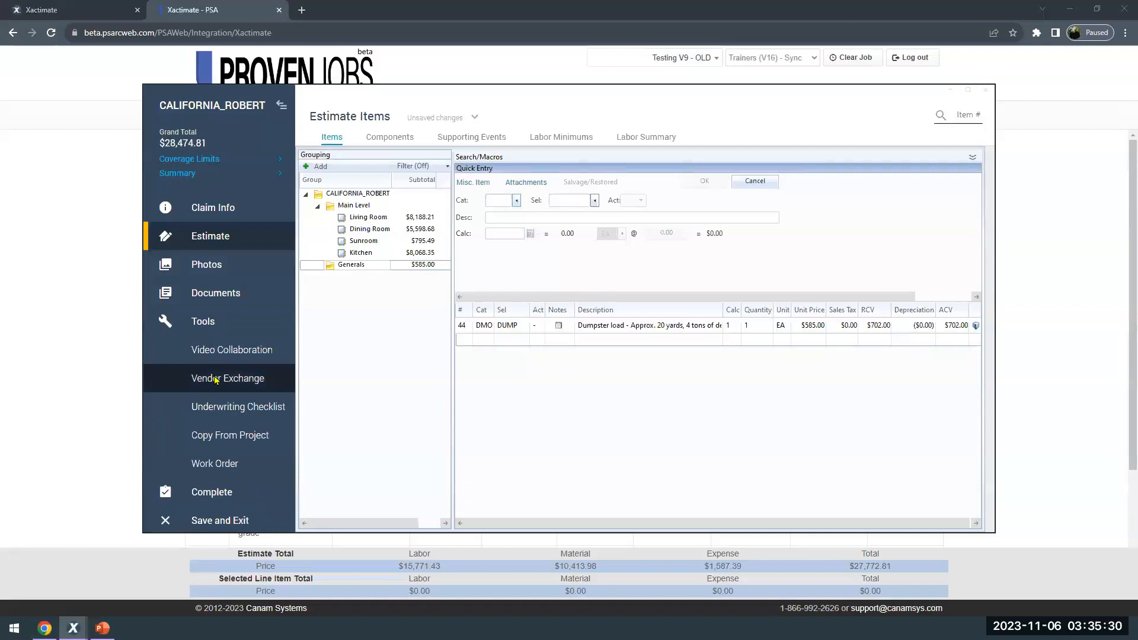
pyautogui.click(215, 380)
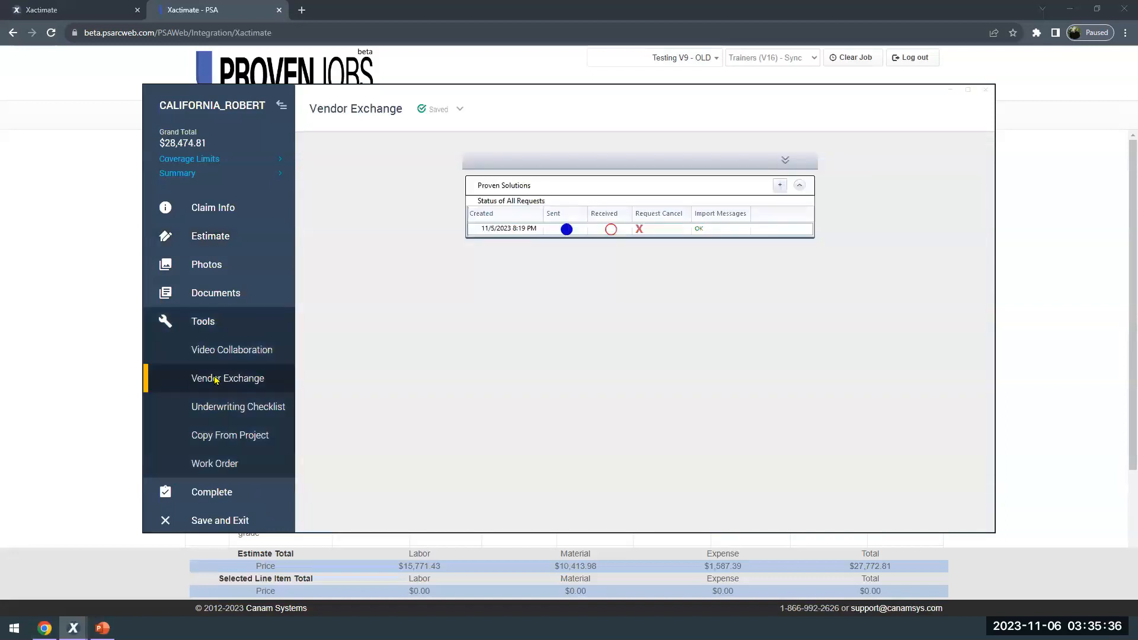
pyautogui.click(780, 187)
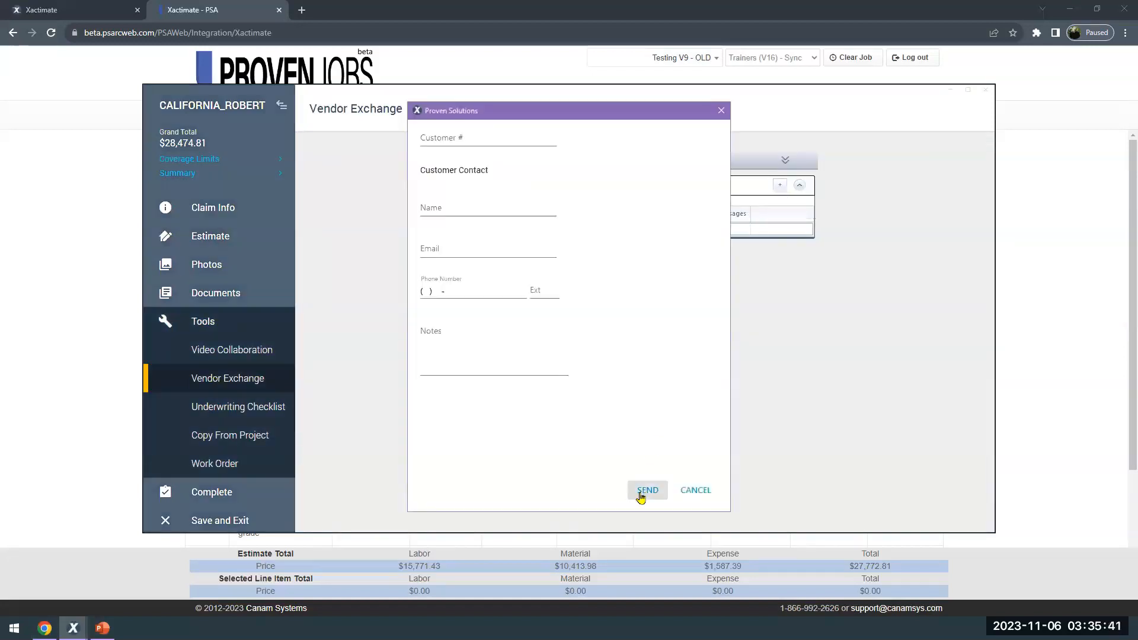
pyautogui.click(720, 496)
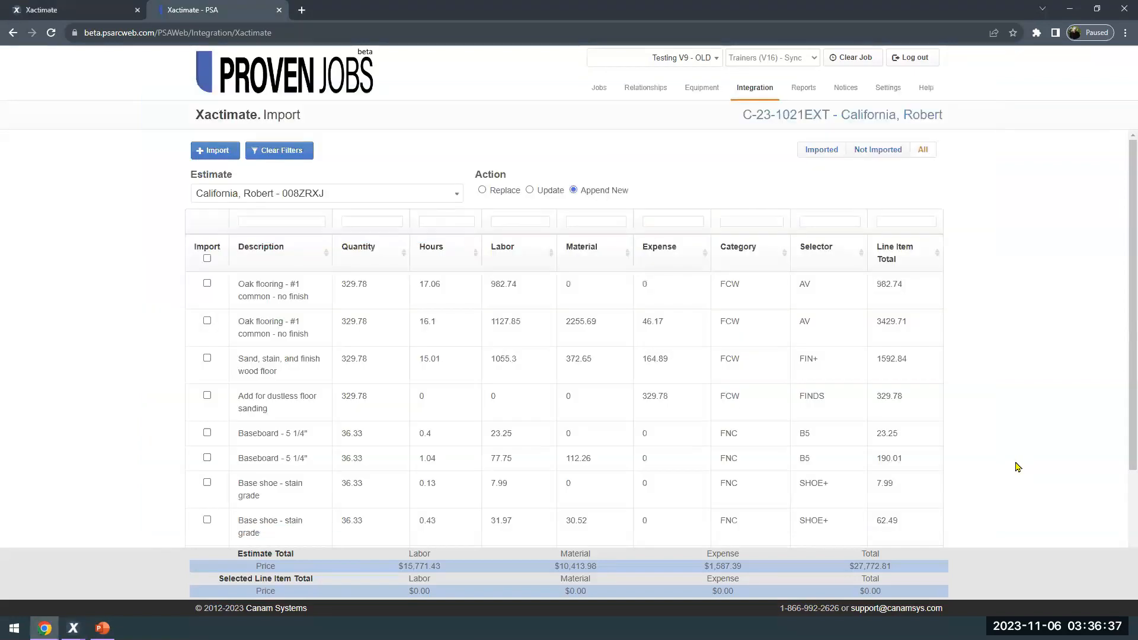
# Switch to Proven Jobs, import the new dumpster line item from the Xactimate estimate with the Update action, and open the job's DMO work order
pyautogui.moveTo(753, 95)
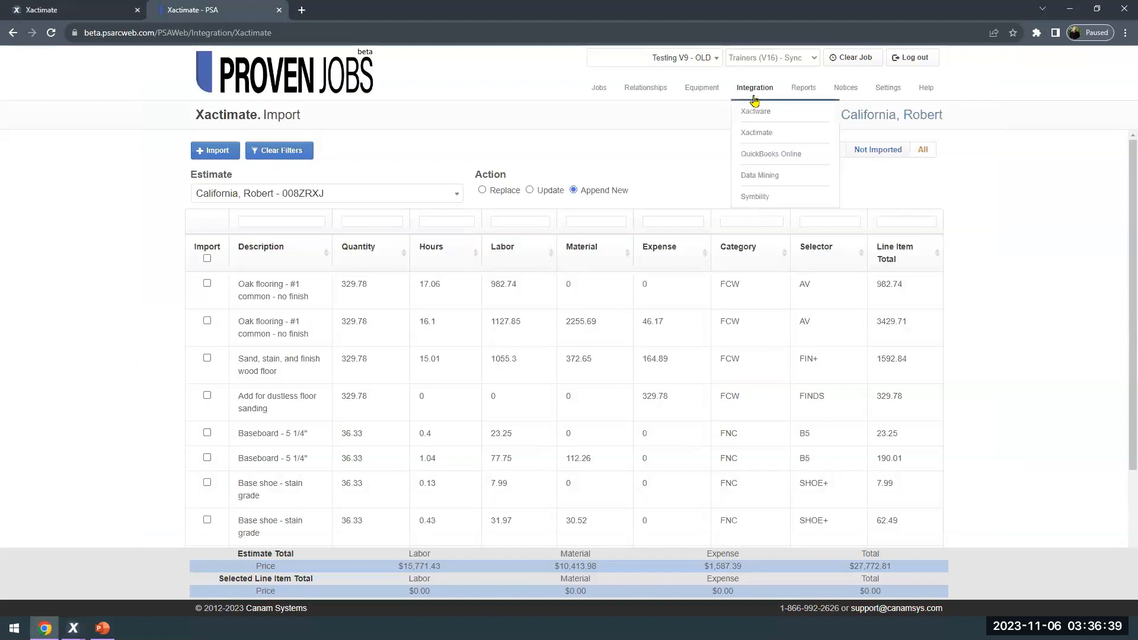
pyautogui.click(752, 134)
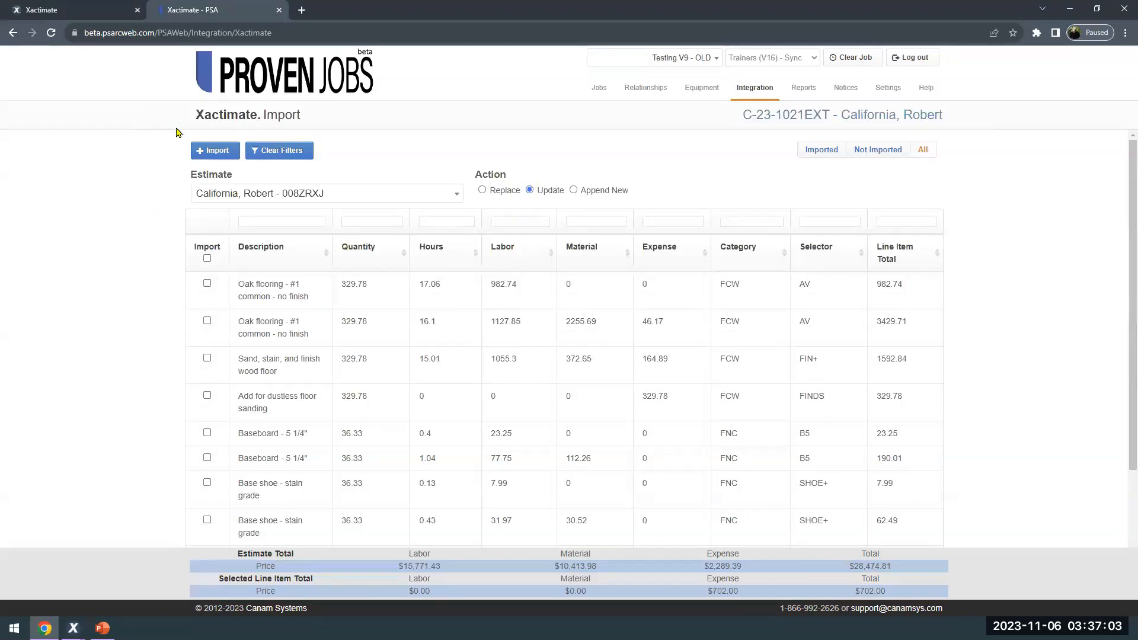
pyautogui.click(208, 155)
pyautogui.click(790, 115)
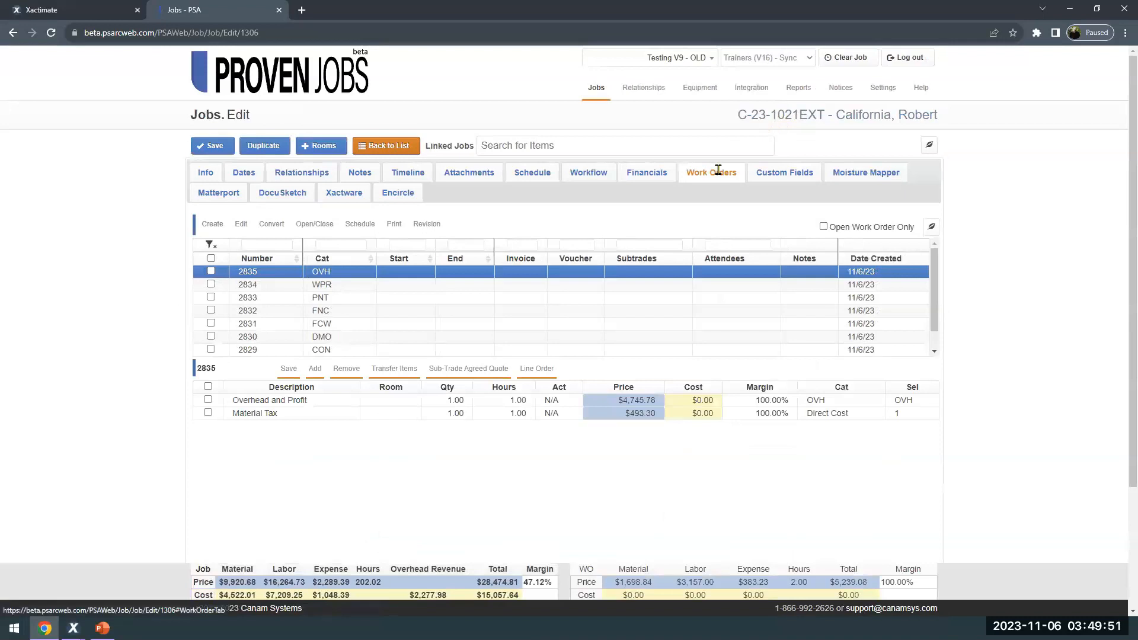
pyautogui.click(348, 338)
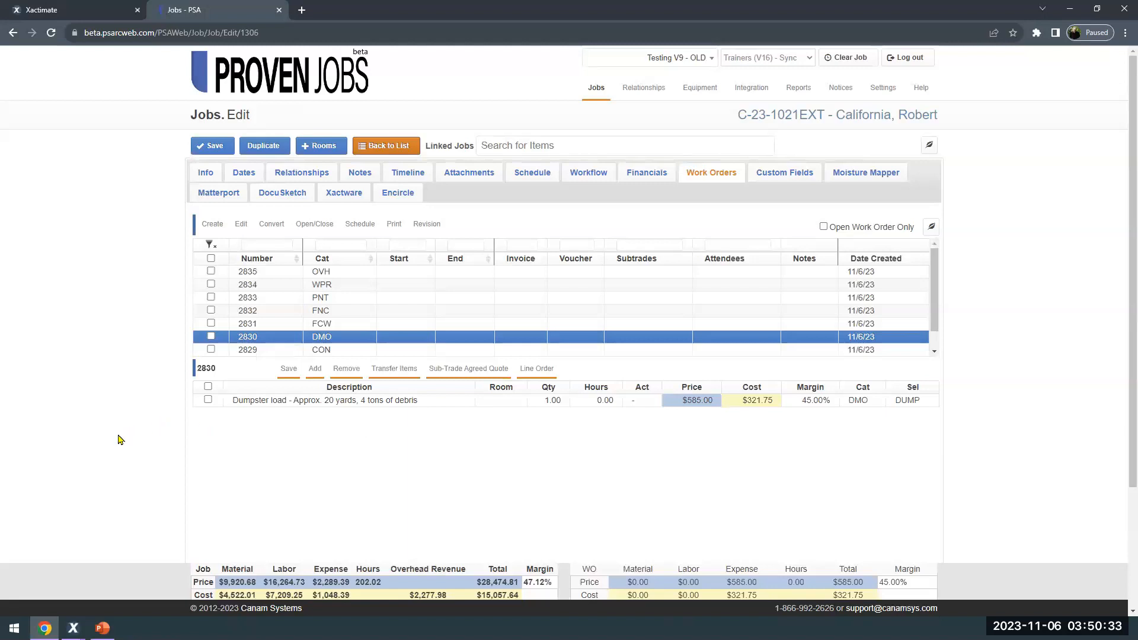
# Switch to the client's upgrade project in Xactimate and send its estimate to Proven Solutions through Vendor Exchange
pyautogui.moveTo(73, 627)
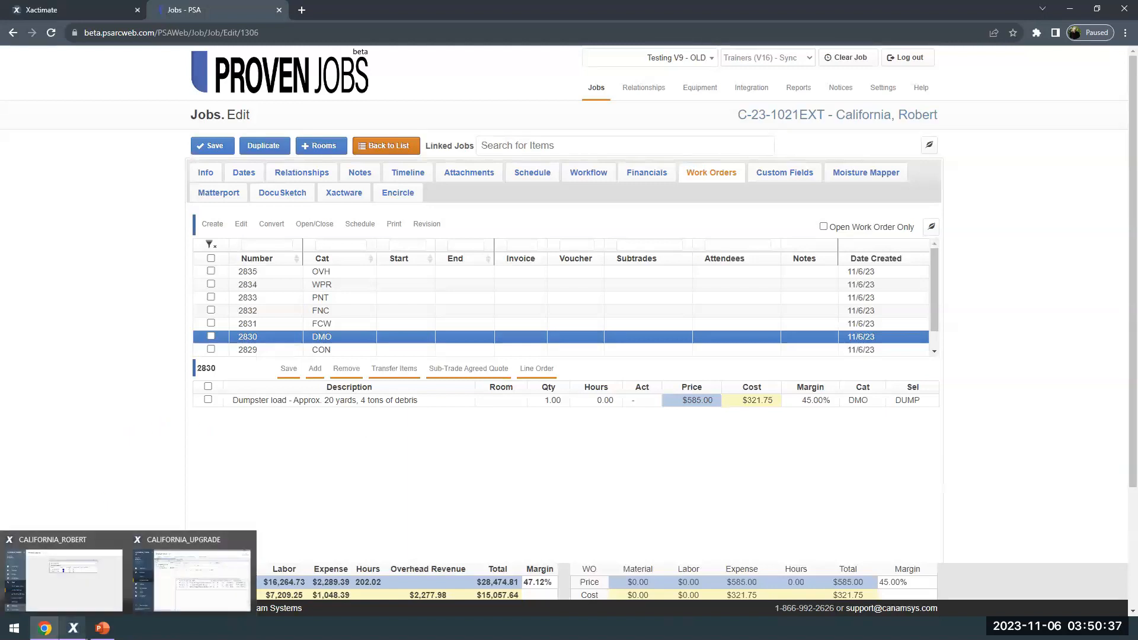
pyautogui.click(192, 578)
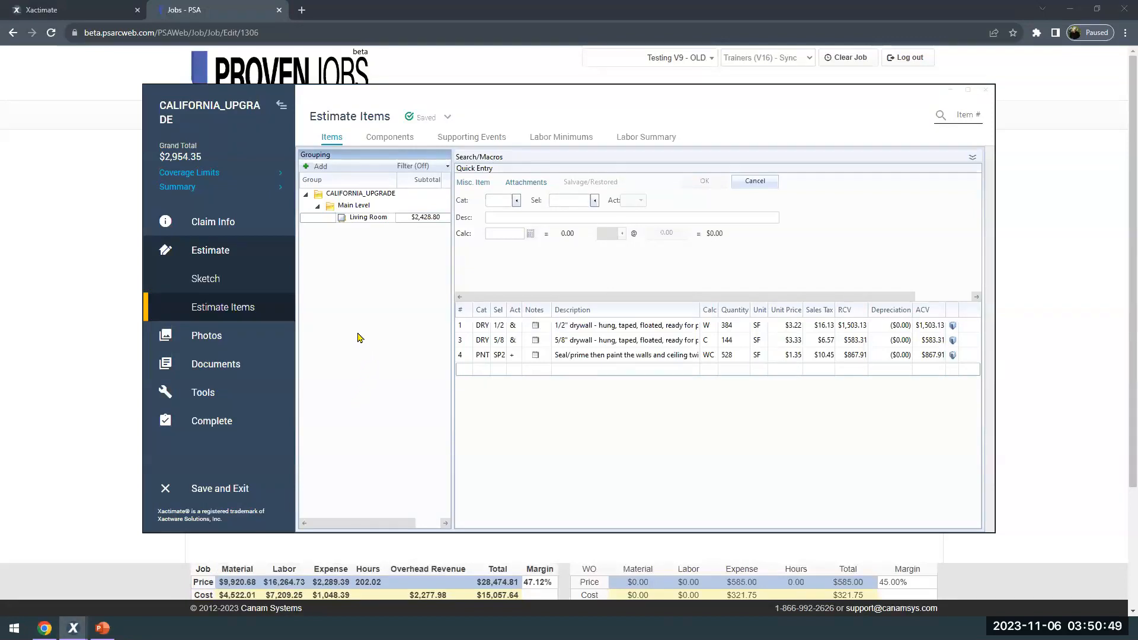
pyautogui.click(209, 393)
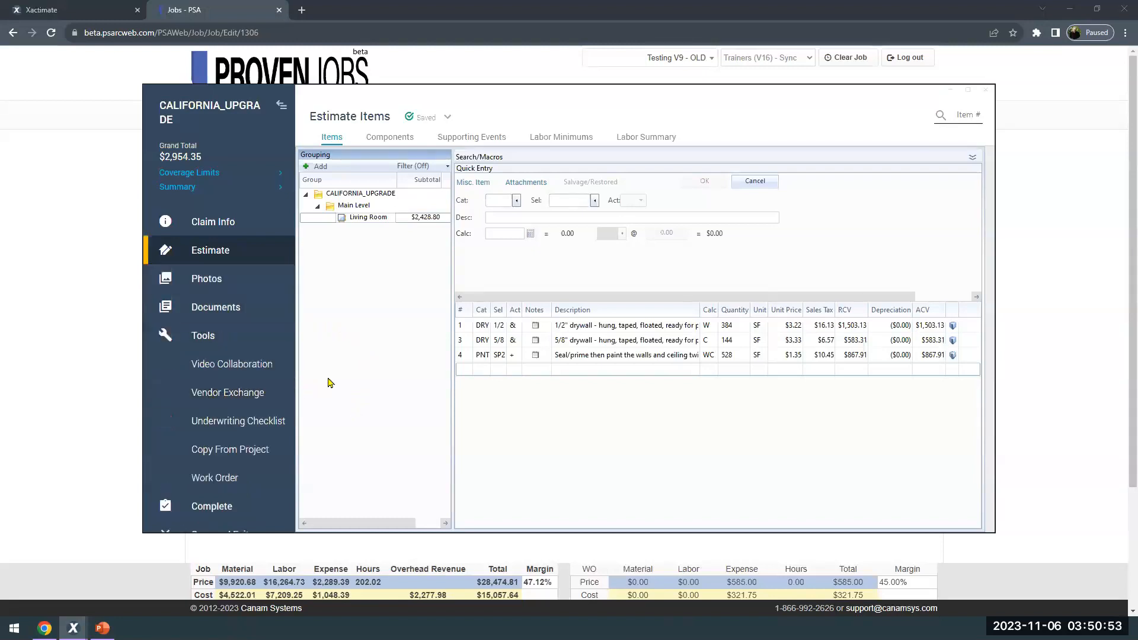
pyautogui.click(248, 394)
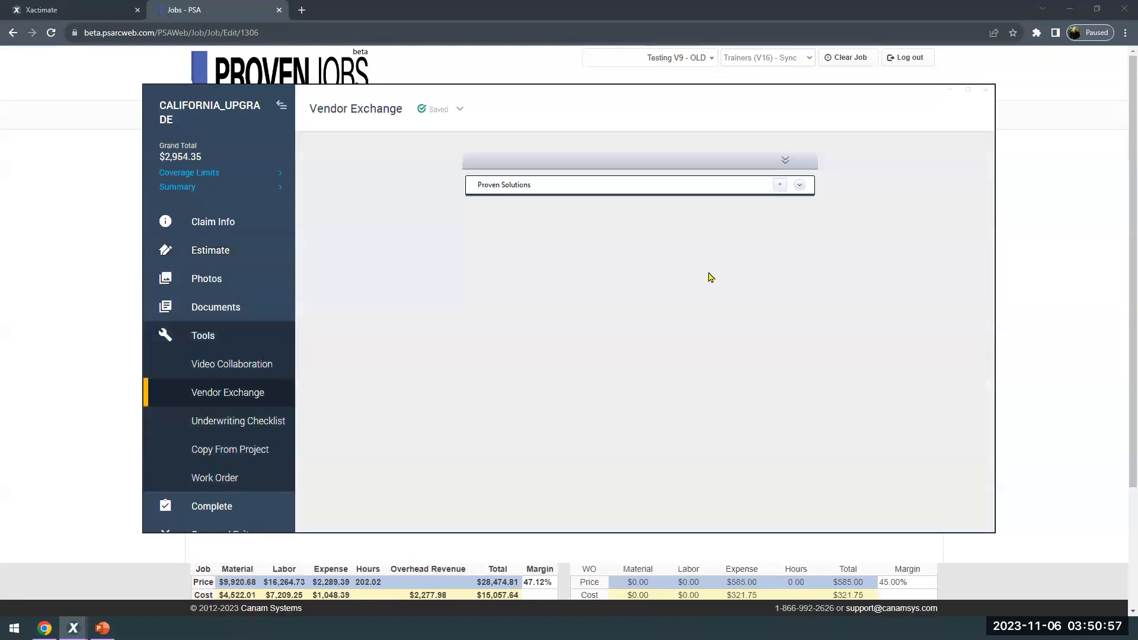
pyautogui.click(780, 186)
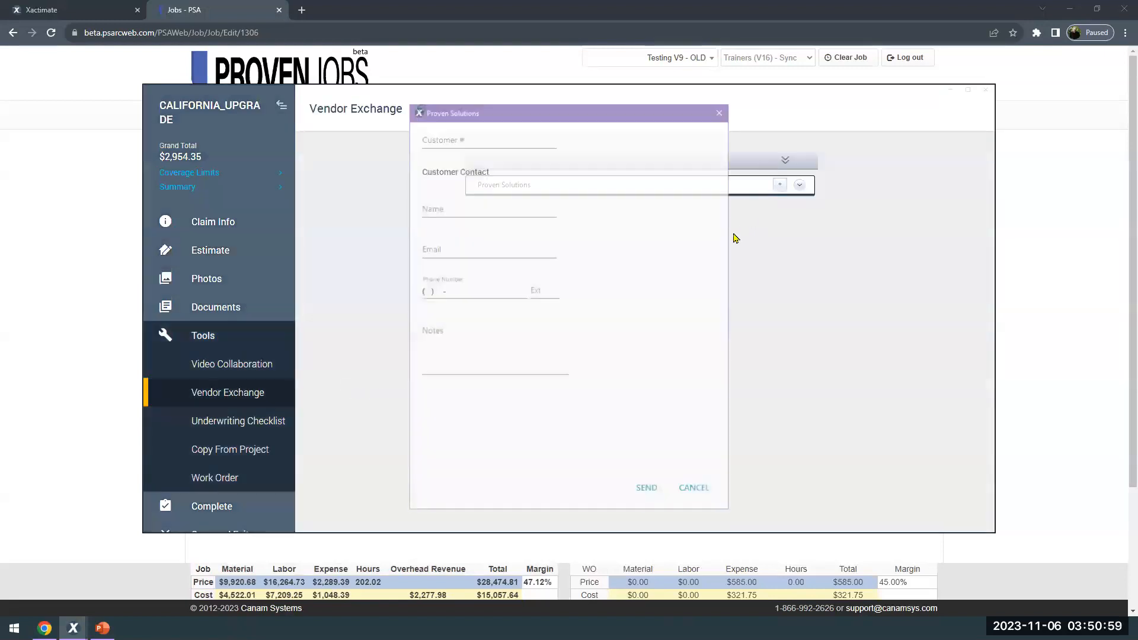
pyautogui.click(647, 491)
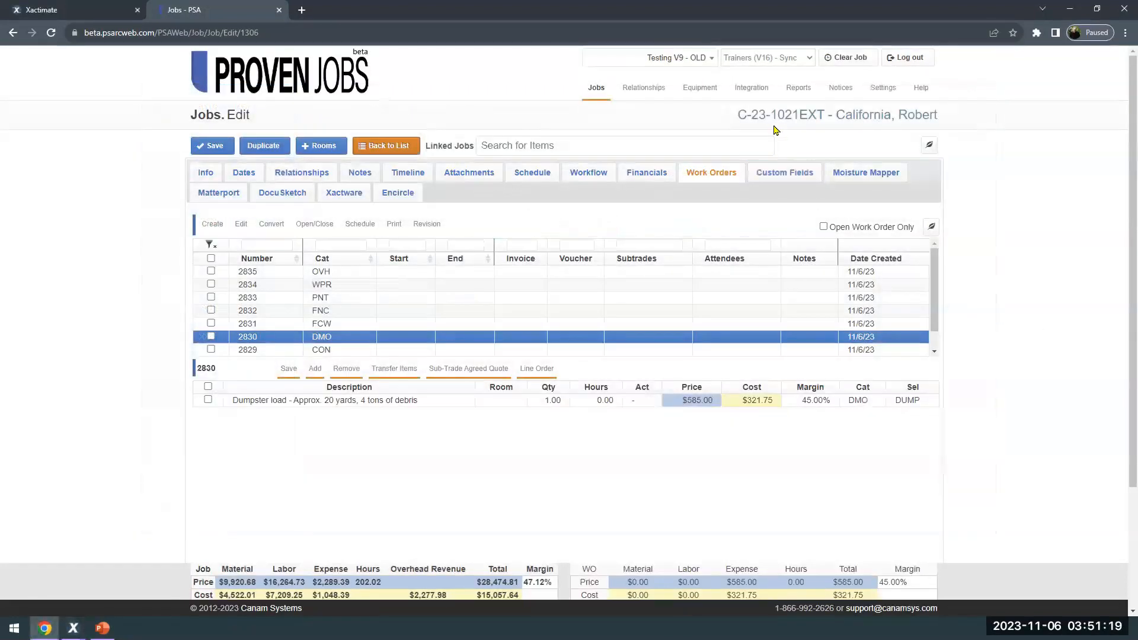
# Switch to Proven Jobs, open the unlinked Xactware list and re-sort it by imported date, newest first, to find the upgrade estimate
pyautogui.moveTo(751, 91)
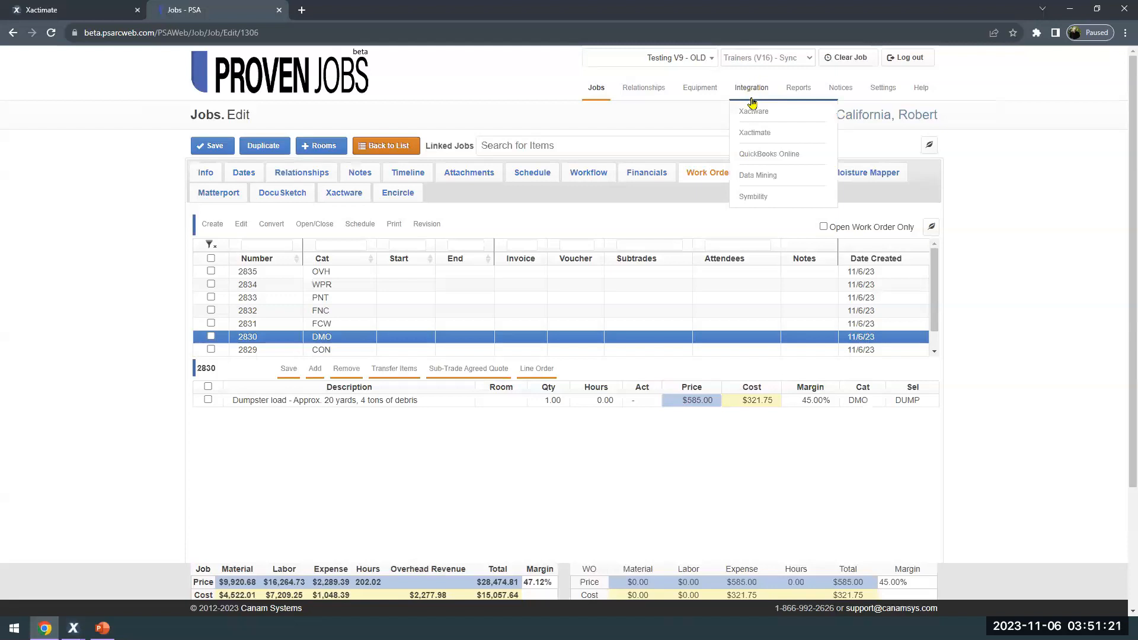
pyautogui.click(751, 113)
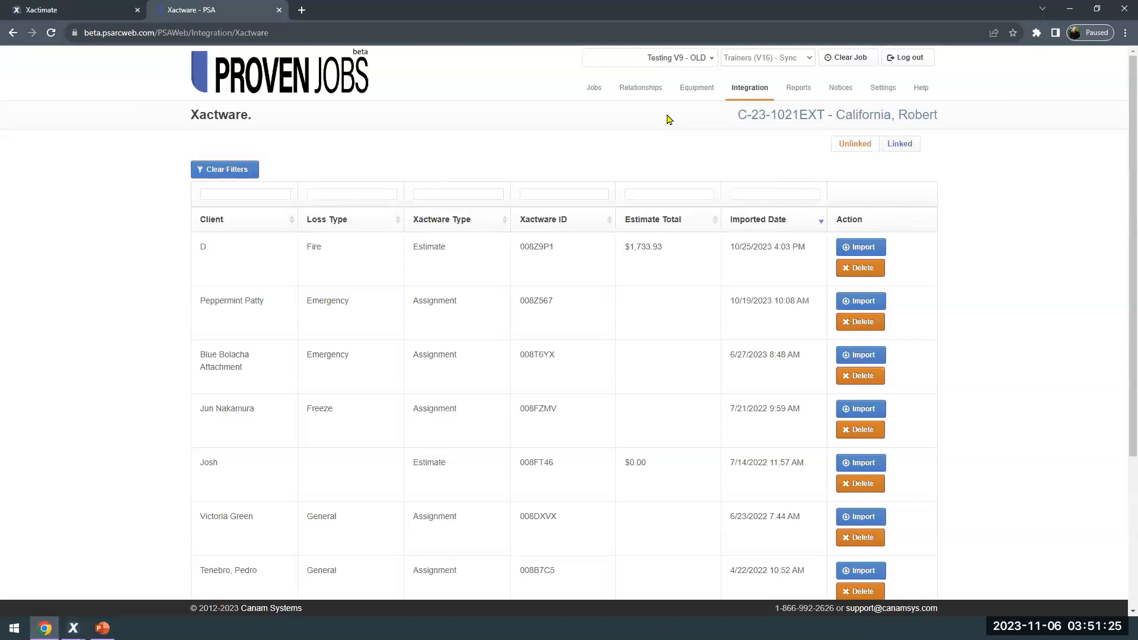
pyautogui.click(817, 220)
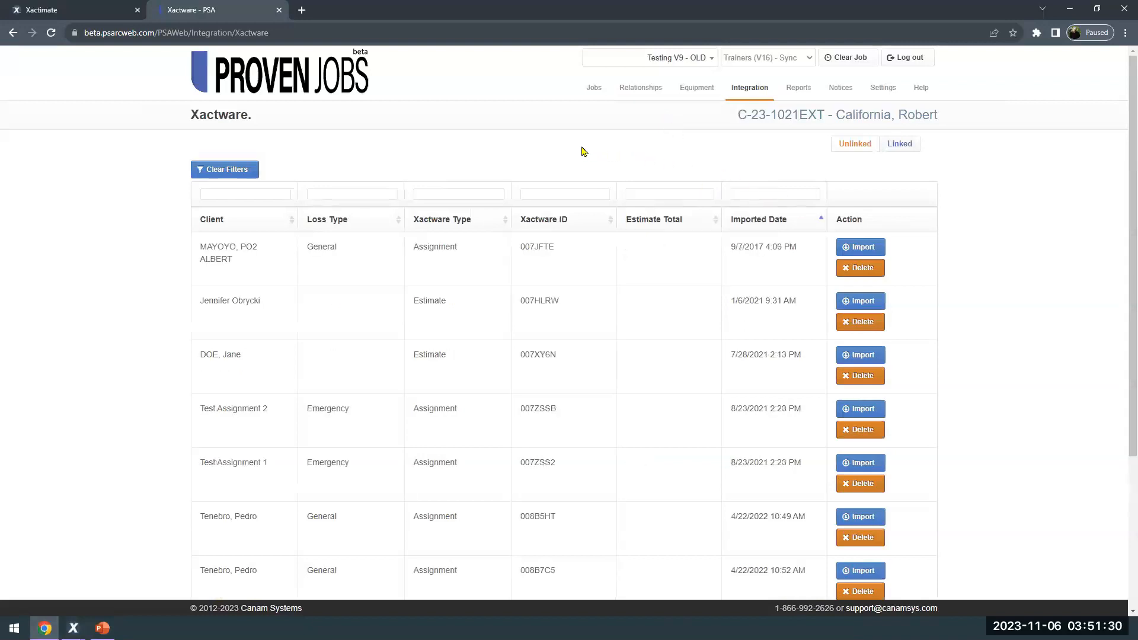
pyautogui.click(822, 220)
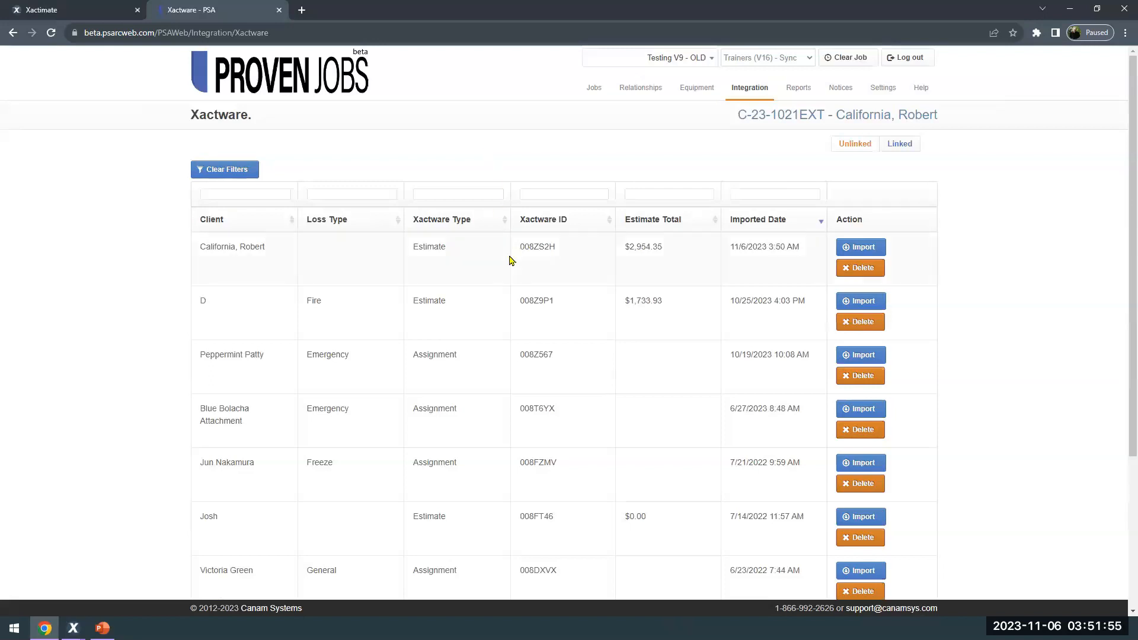
# Attach the upgrade project, including its Xactimate estimate, to the client's existing EXT job and view the job's linked Xactimate projects
pyautogui.click(864, 248)
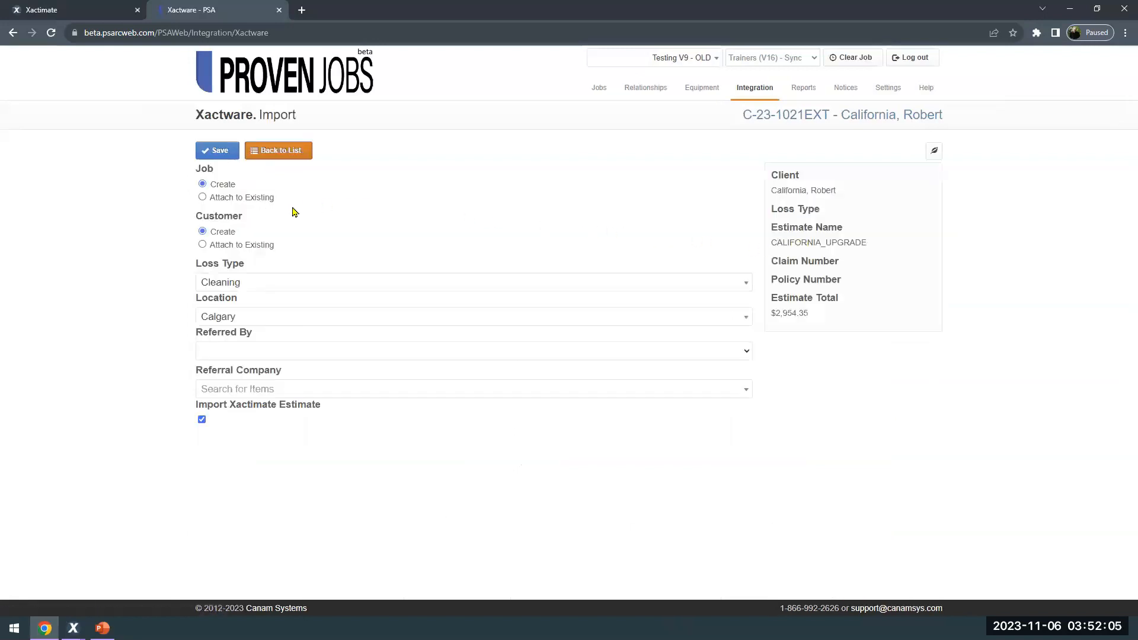
pyautogui.click(203, 197)
pyautogui.click(224, 221)
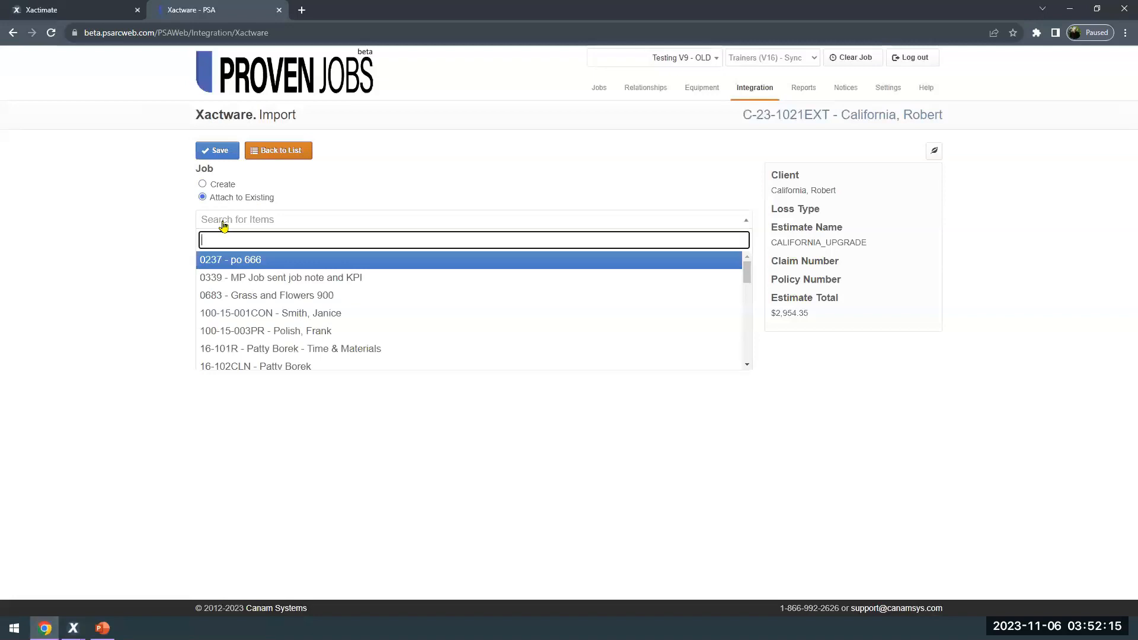
pyautogui.write('Cal')
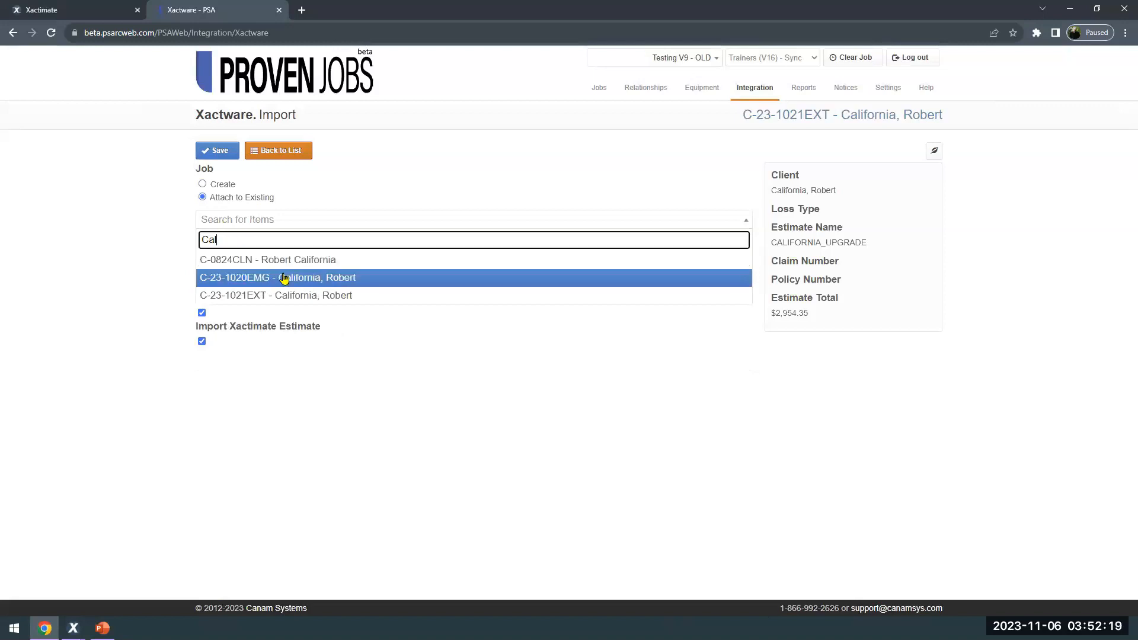
pyautogui.click(285, 296)
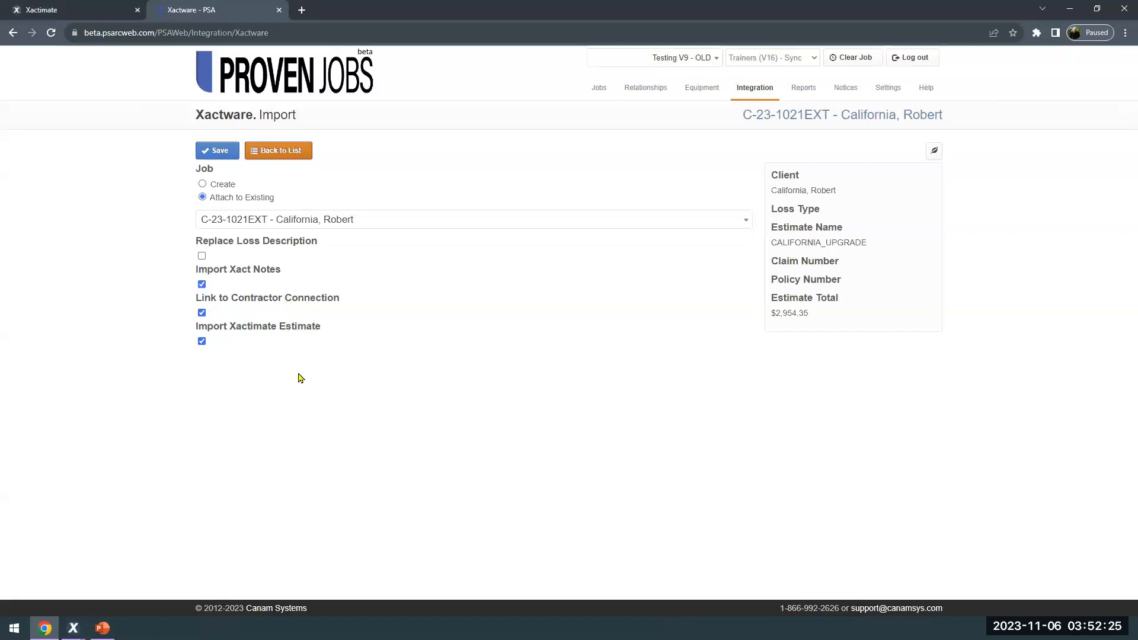
pyautogui.click(202, 341)
pyautogui.click(211, 152)
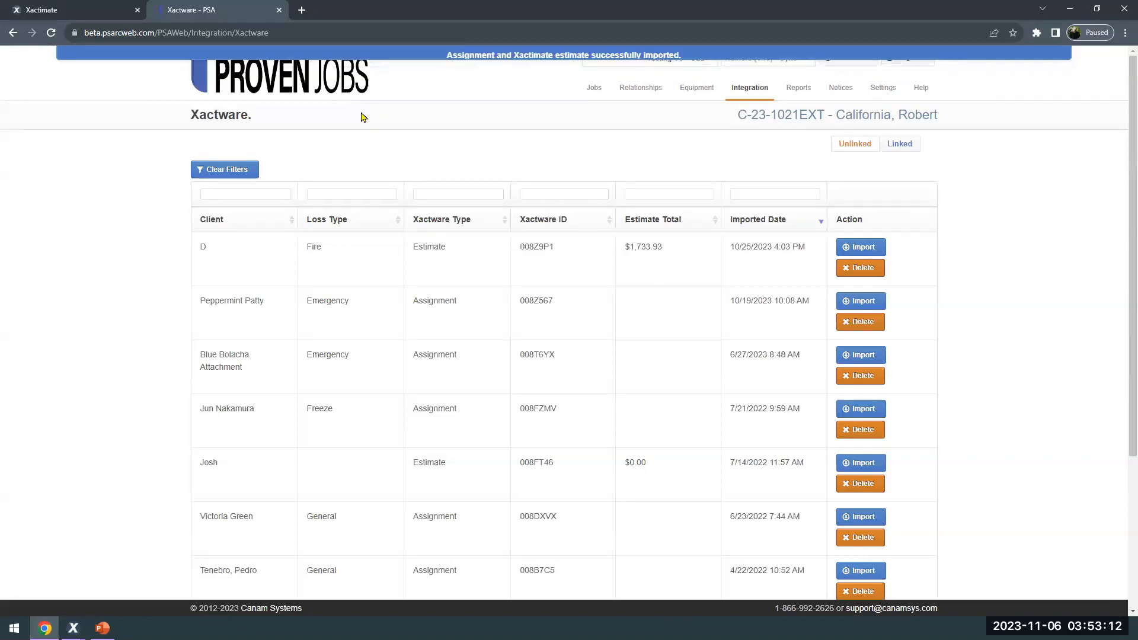
pyautogui.click(807, 119)
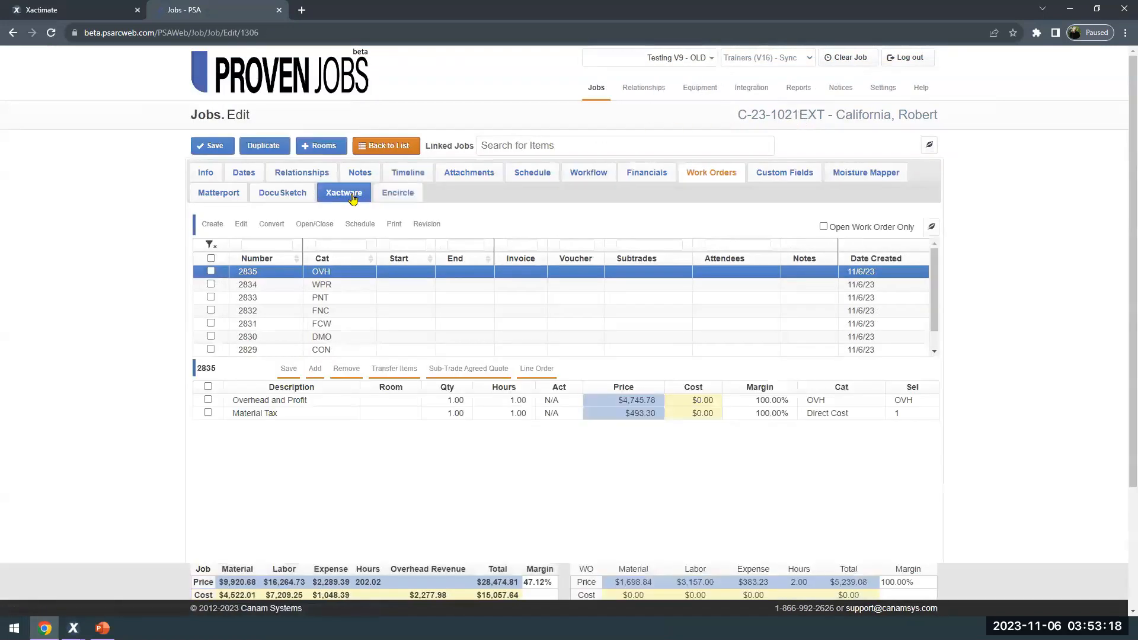
pyautogui.click(351, 198)
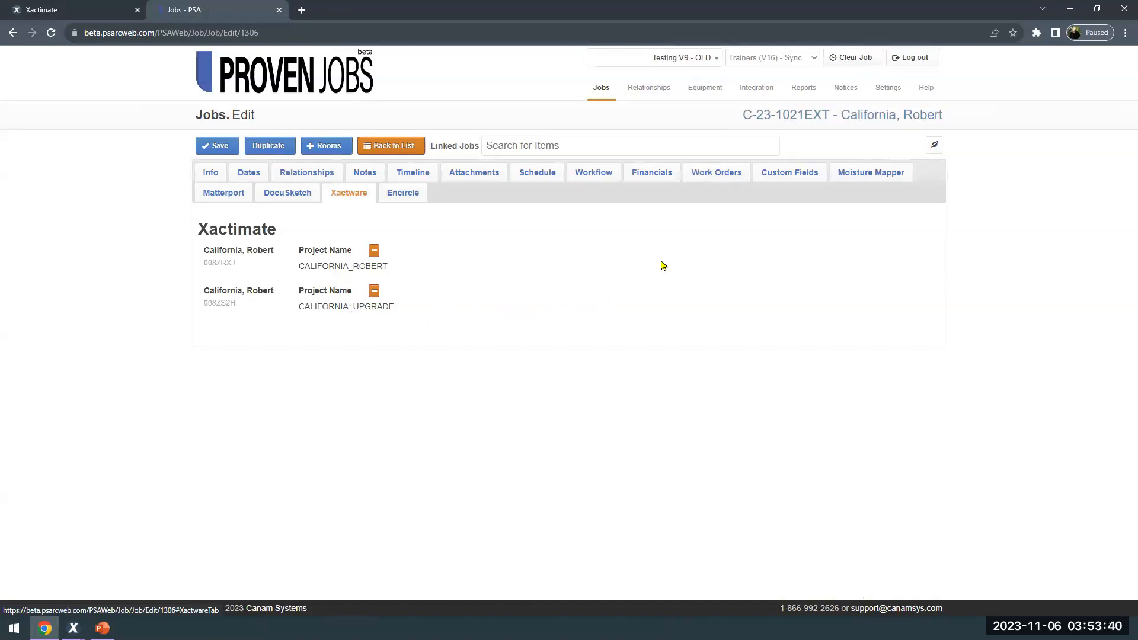
# Import all line items of the upgrade estimate into the job from the Xactimate integration using the Append New action
pyautogui.moveTo(760, 89)
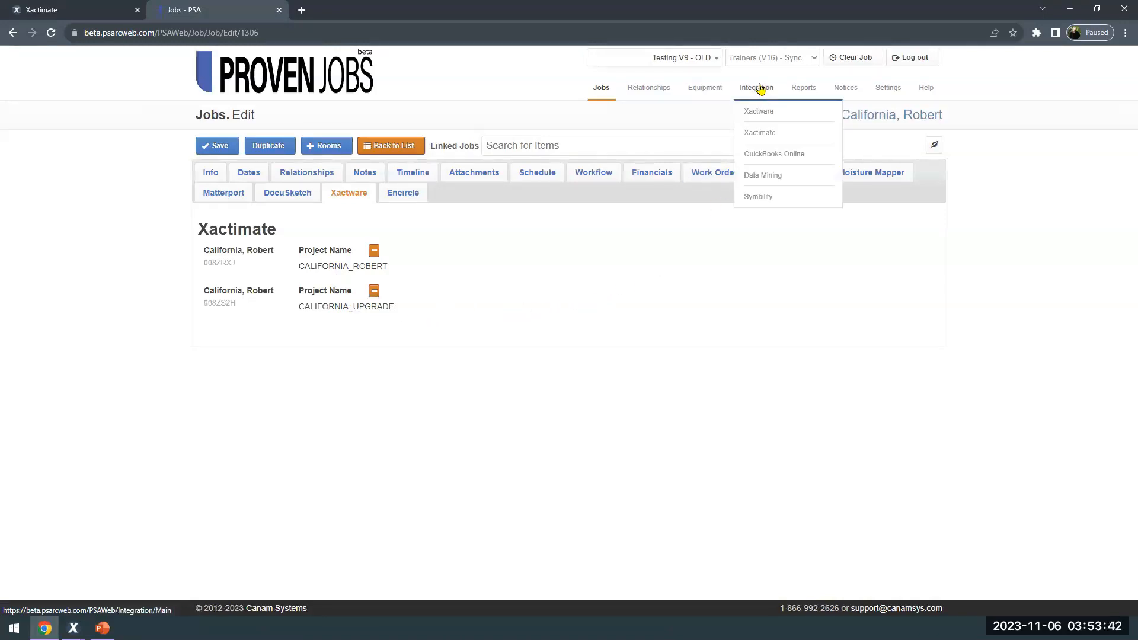
pyautogui.click(762, 135)
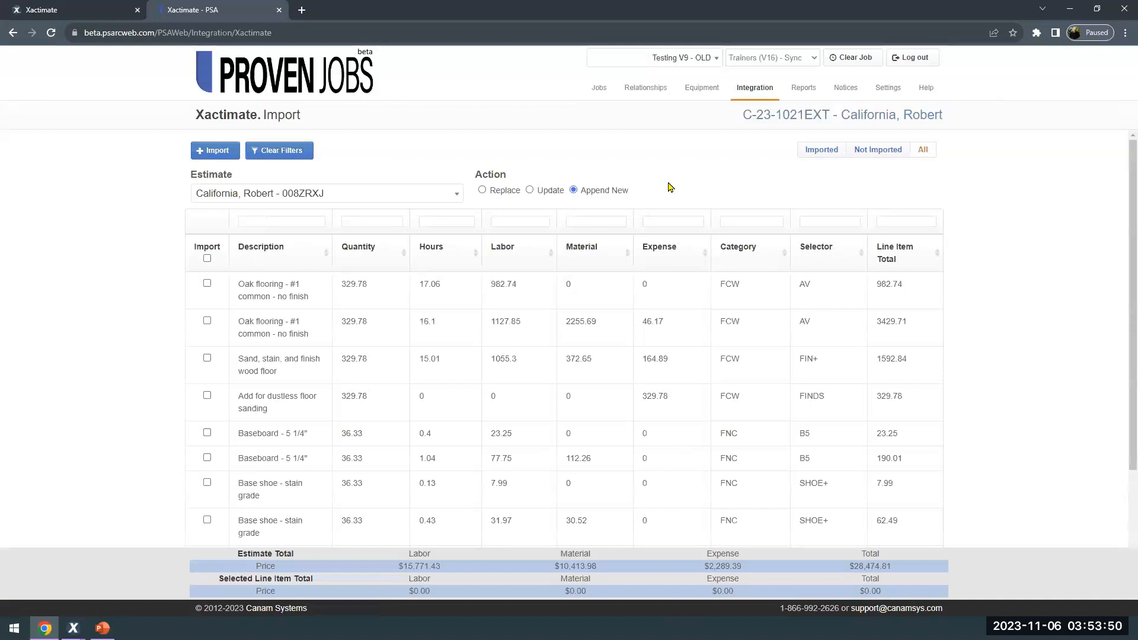
pyautogui.click(457, 198)
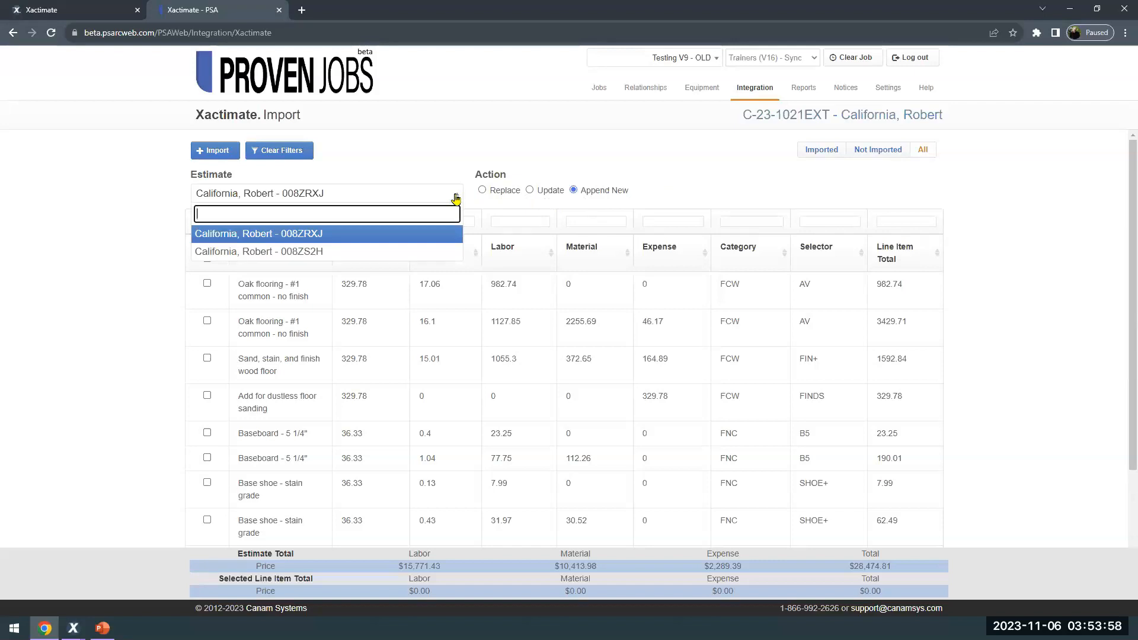
pyautogui.click(446, 251)
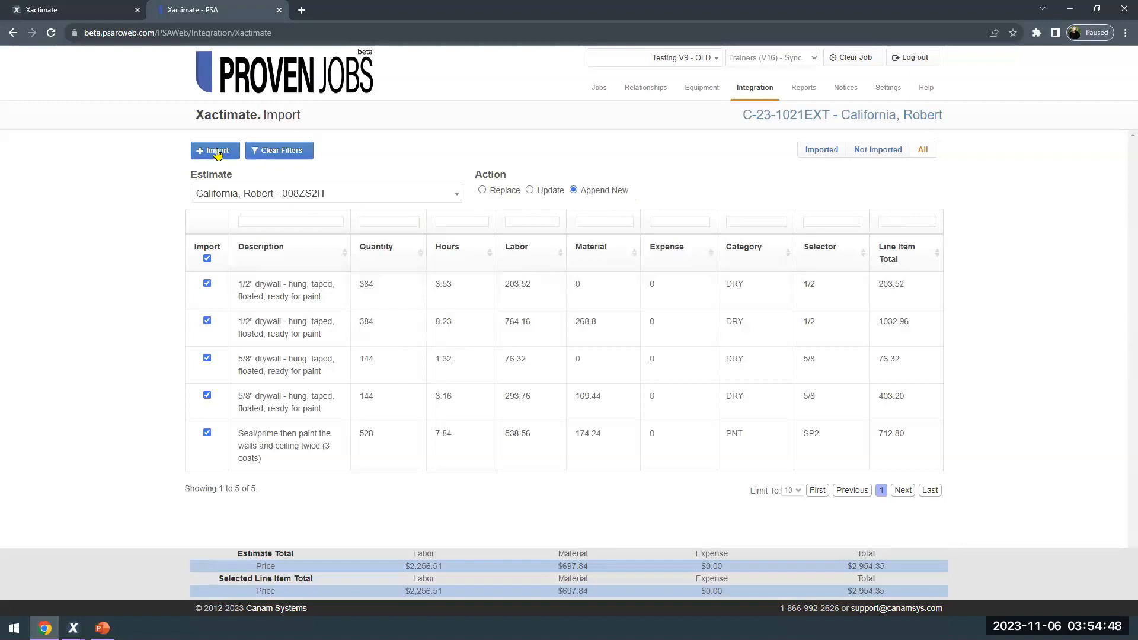
pyautogui.click(216, 152)
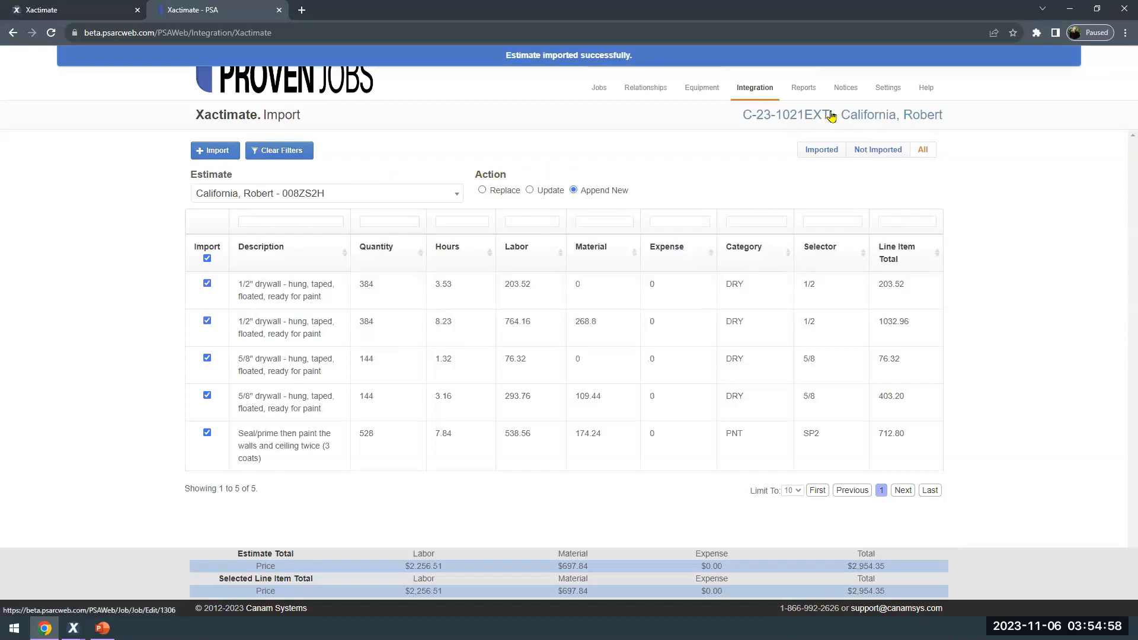
# Open the job's work orders and review the line items of the DRY work order
pyautogui.click(832, 116)
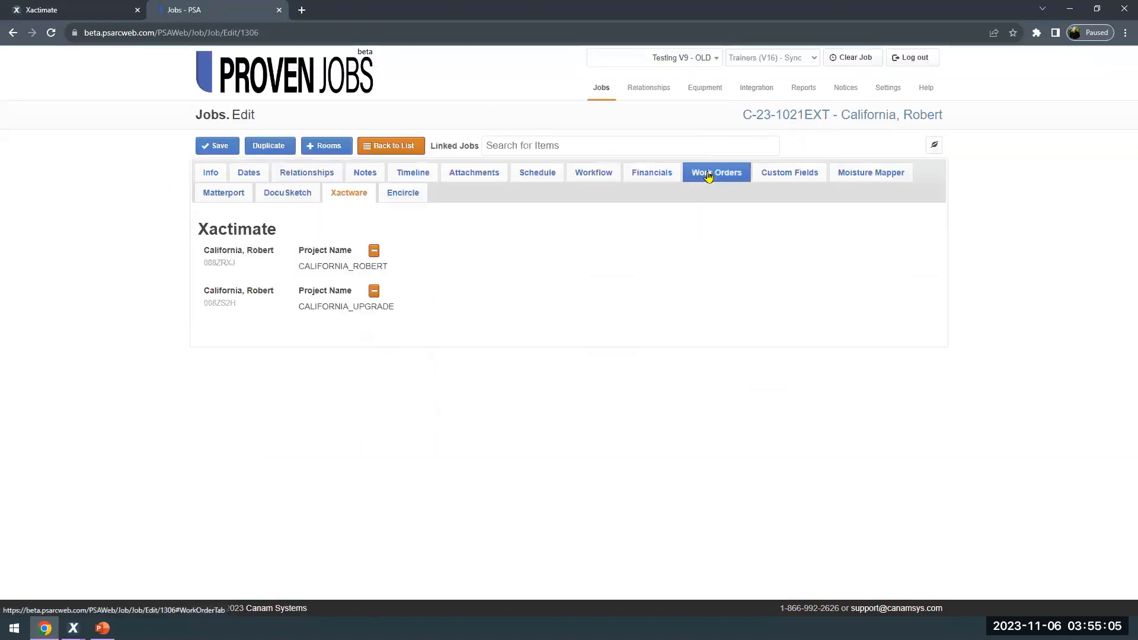
pyautogui.click(707, 171)
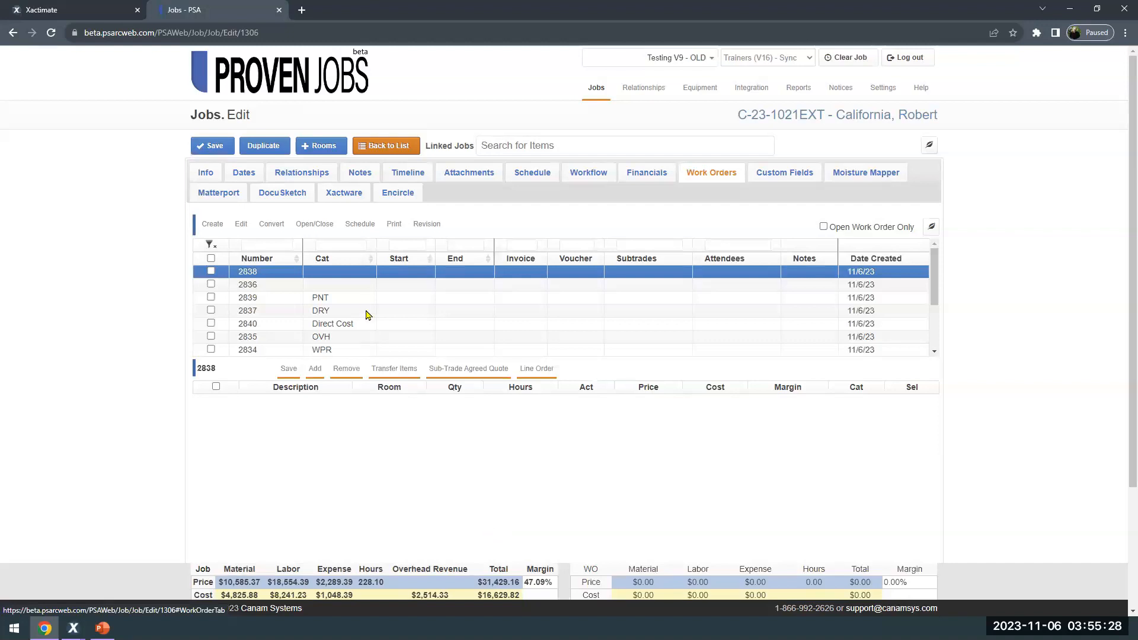
pyautogui.click(348, 302)
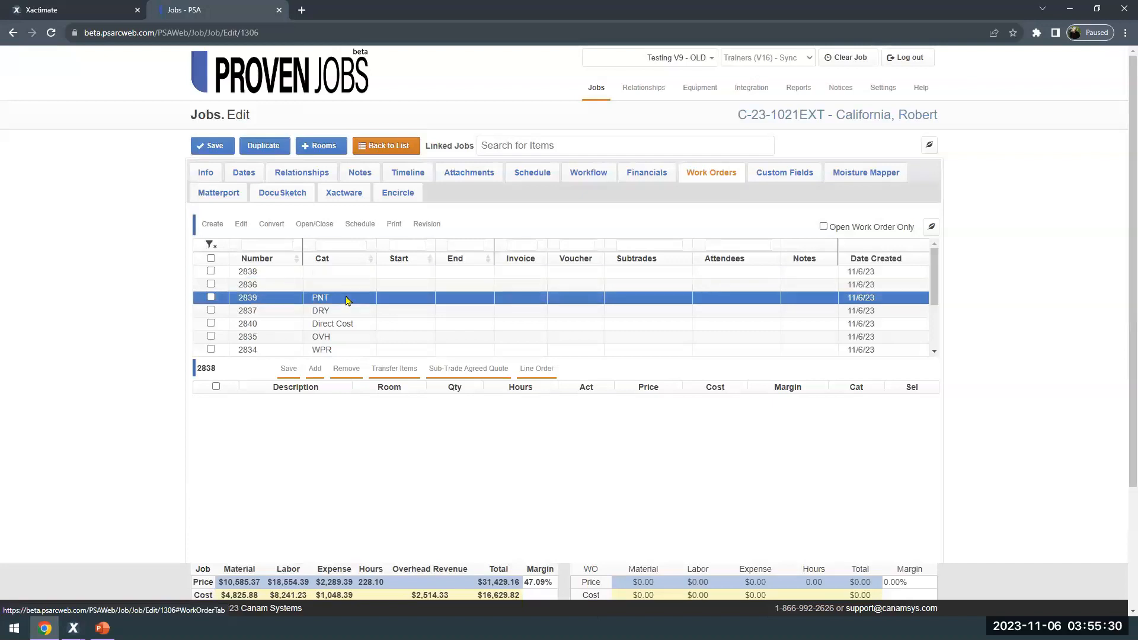
pyautogui.click(342, 315)
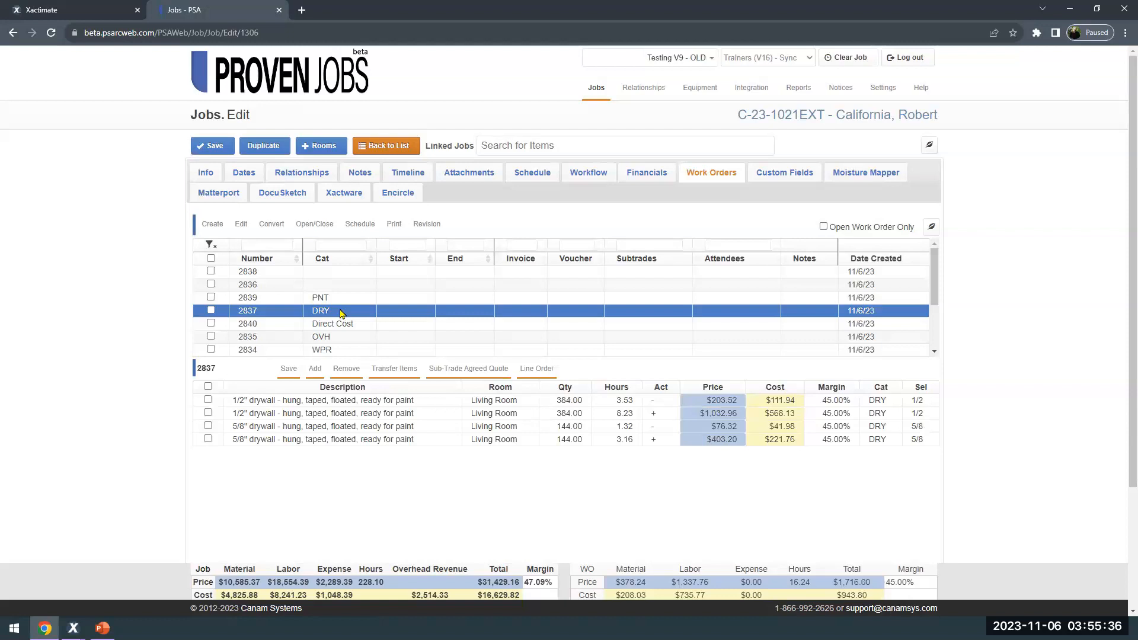
# Filter the work orders by category PNT and compare the line items of the original and newly appended paint work orders
pyautogui.click(337, 248)
pyautogui.write('DR')
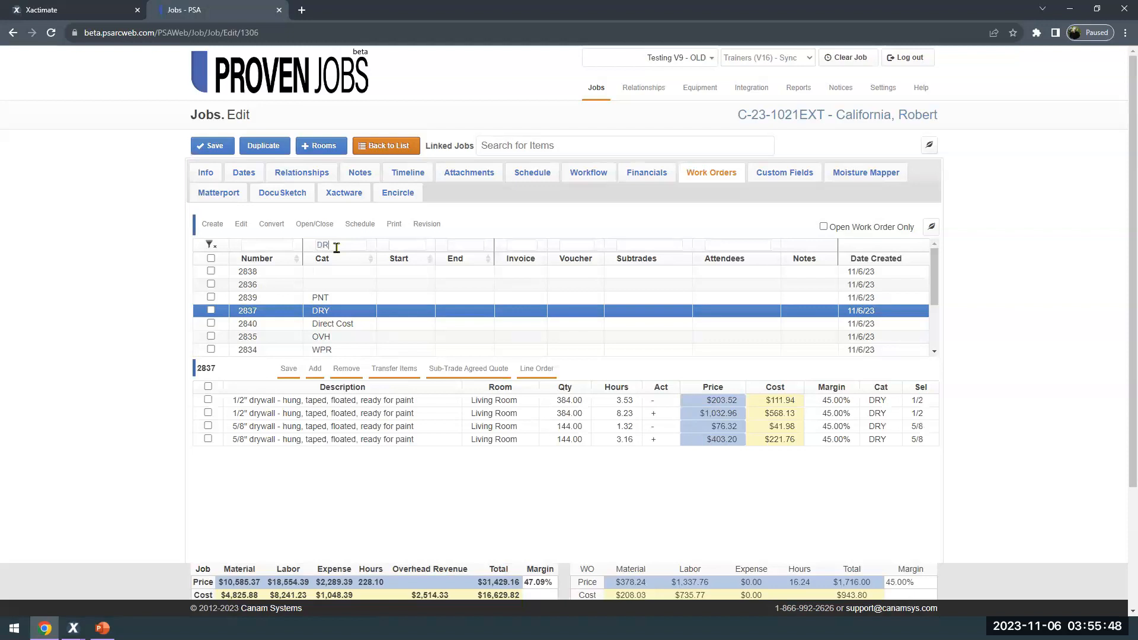
pyautogui.press('BackSpace')
pyautogui.press('BackSpace')
pyautogui.write('PNT')
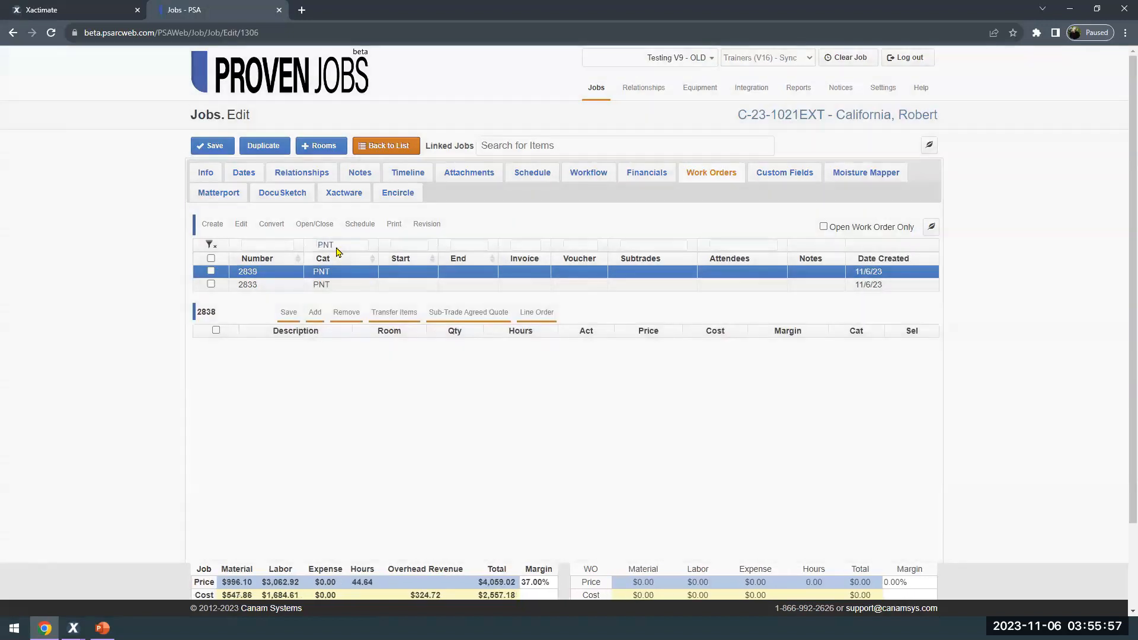
pyautogui.click(354, 290)
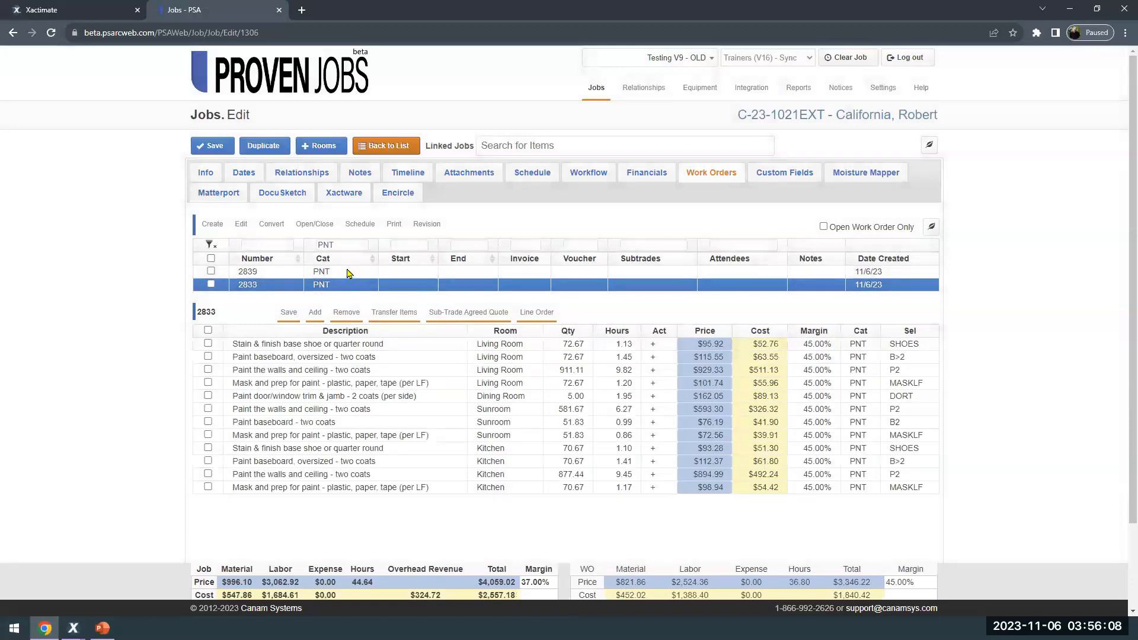
pyautogui.click(347, 272)
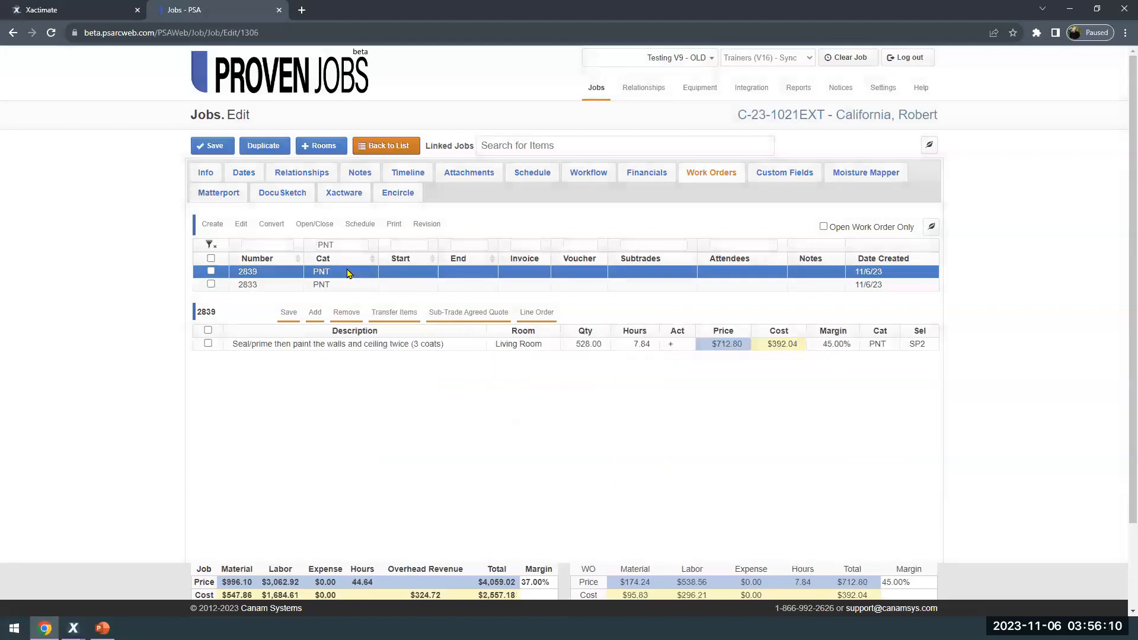